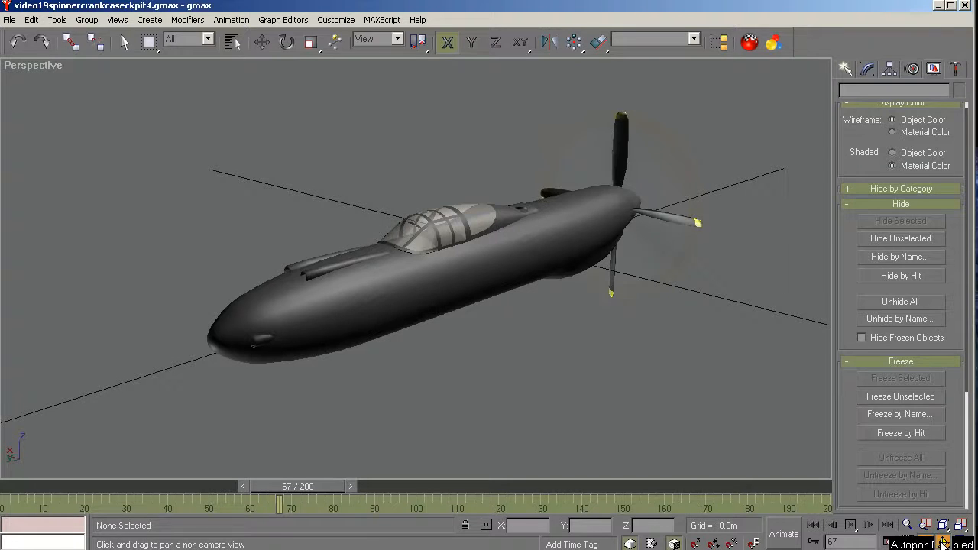
- Examine the fuselage, canopy, spinner and propeller blades of the aircraft model from several angles and distances
click(944, 542)
drag(496, 322, 396, 333)
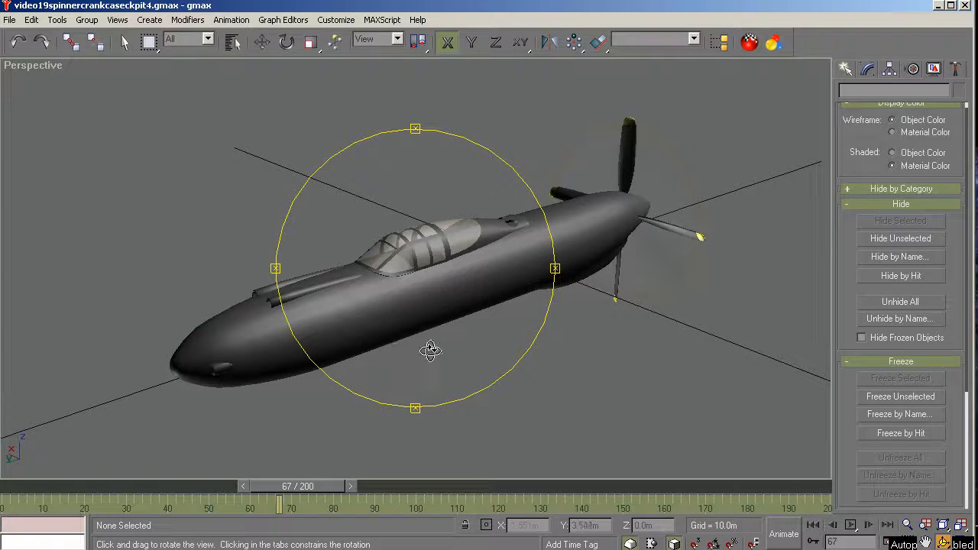
drag(431, 353, 340, 348)
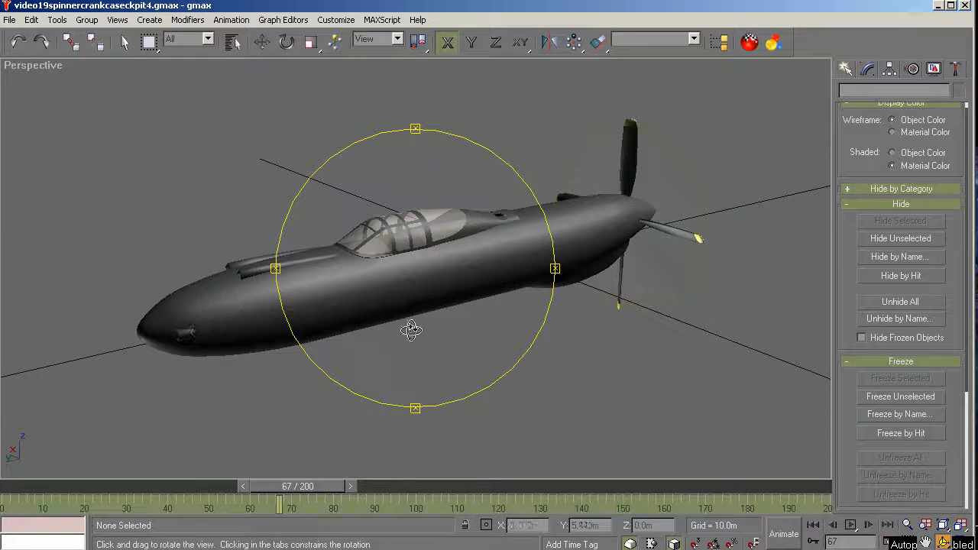
mouse_move(410, 328)
mouse_down()
mouse_move(360, 327)
mouse_move(343, 356)
mouse_move(422, 320)
mouse_move(395, 345)
mouse_move(405, 343)
mouse_up()
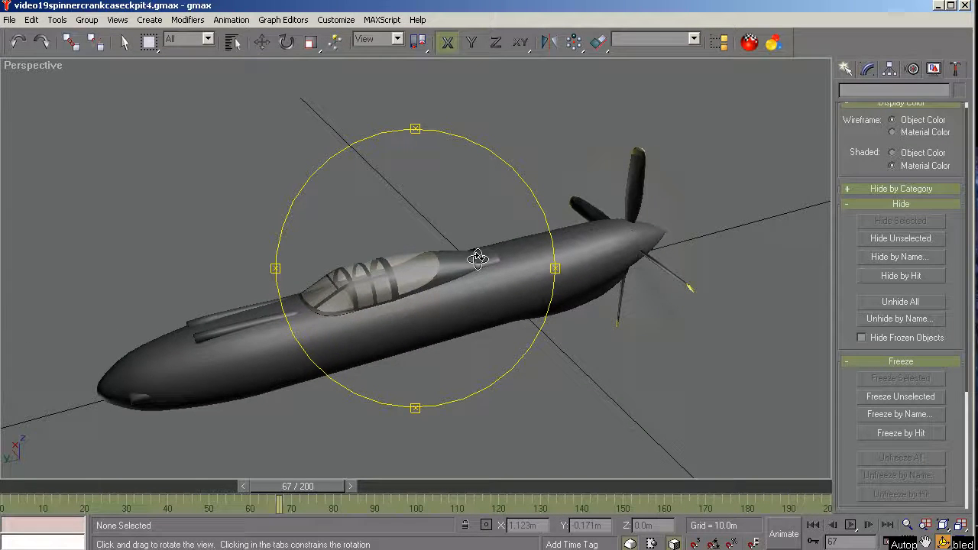
scroll(481, 262, up, 5)
drag(491, 295, 482, 270)
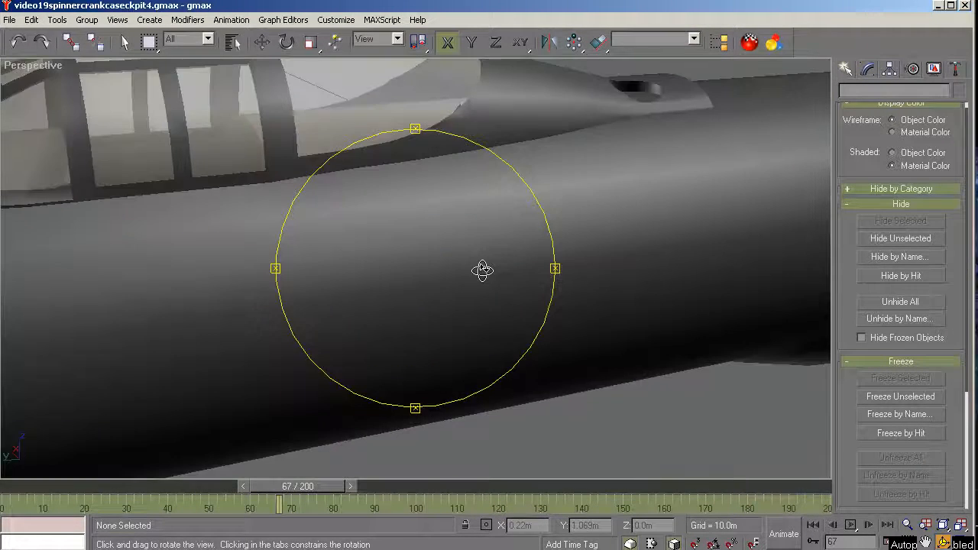
scroll(460, 339, down, 5)
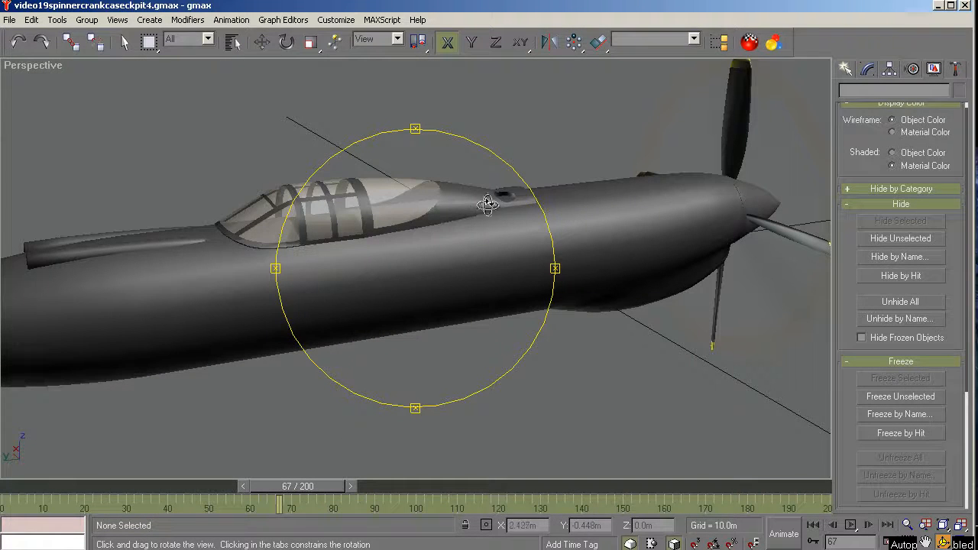
drag(456, 267, 333, 262)
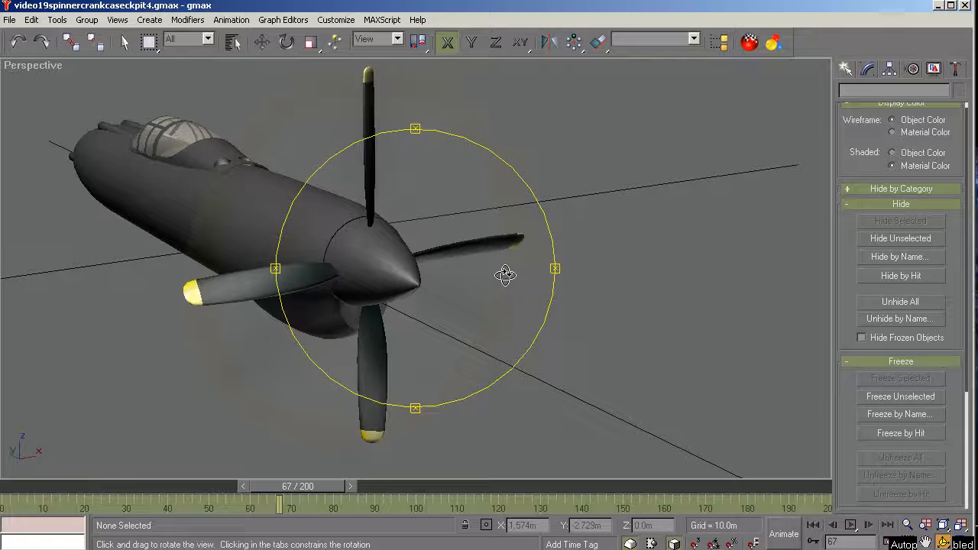
- Hide the circular propeller disc prop0-mesh01 in the front view
key(f)
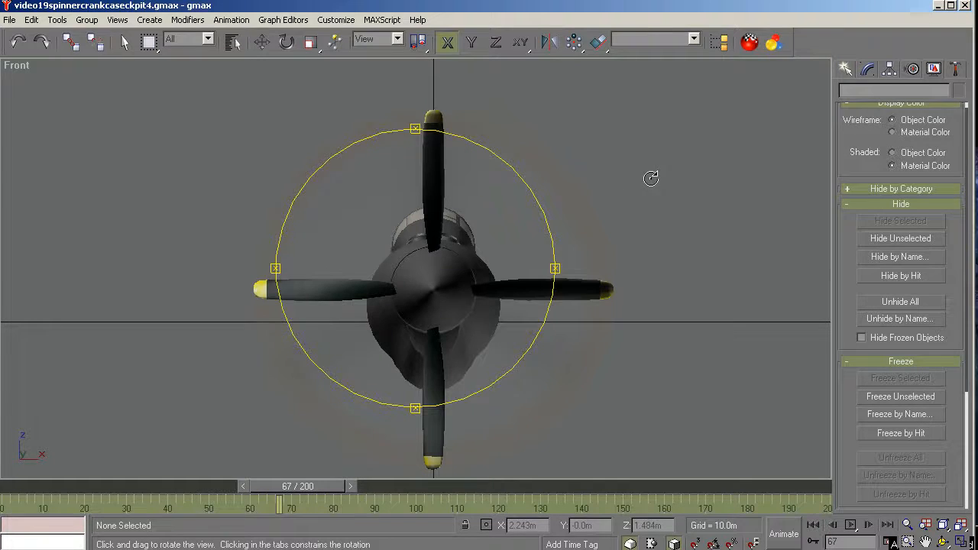
right_click(652, 177)
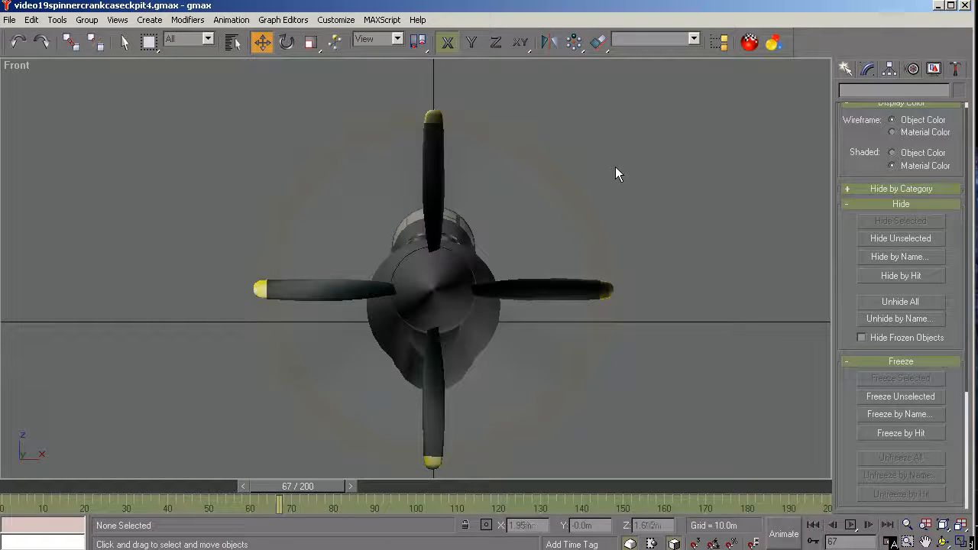
drag(493, 128, 428, 164)
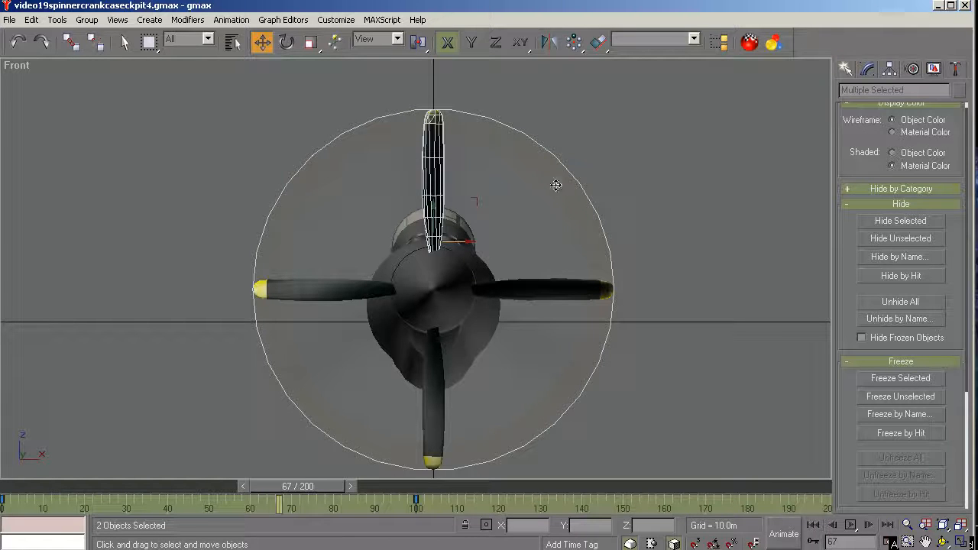
click(658, 172)
drag(642, 159, 563, 225)
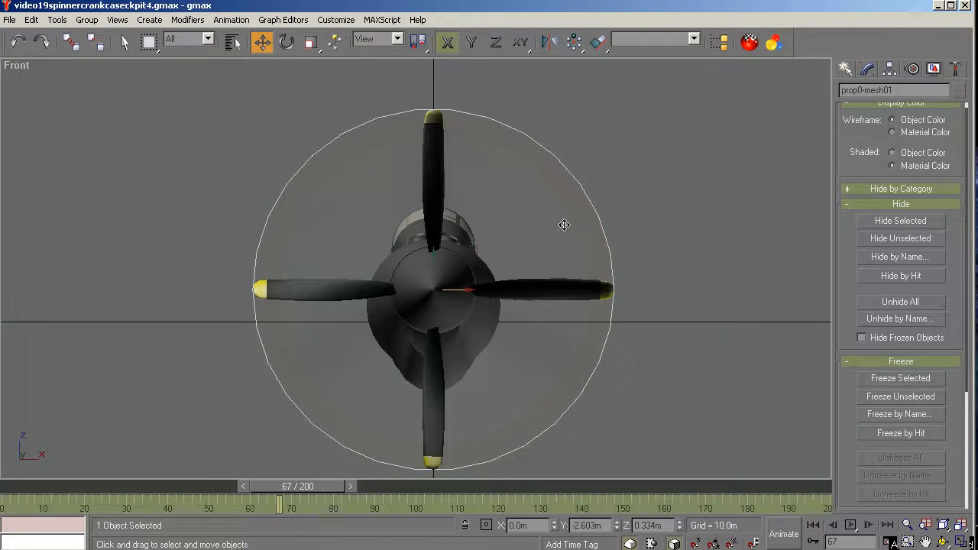
click(901, 221)
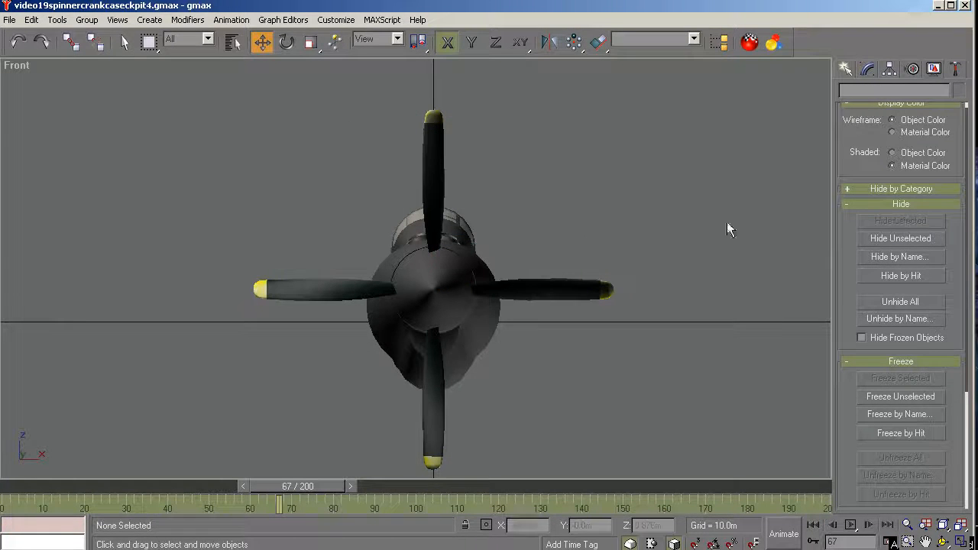
- Select the object prop0_blurred_01 by name and hide it
click(447, 265)
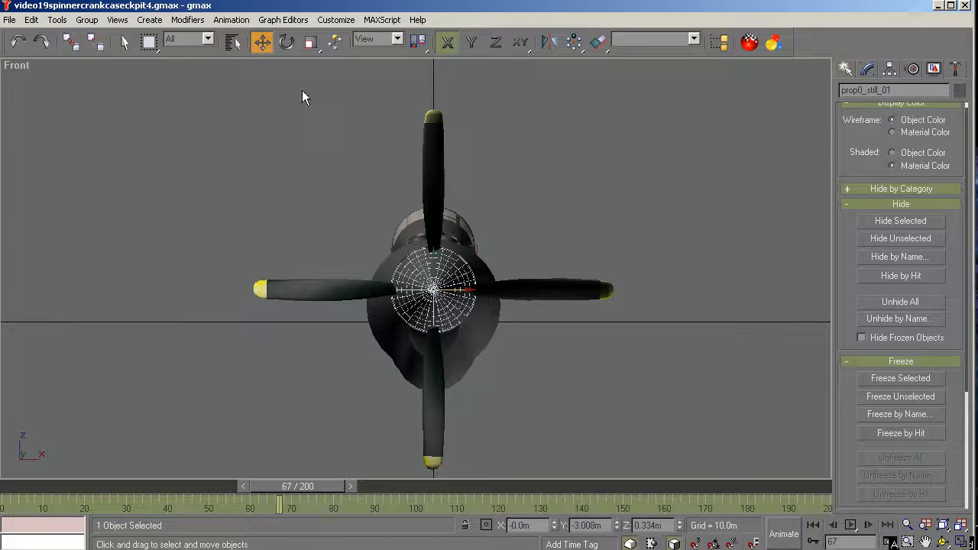
click(232, 44)
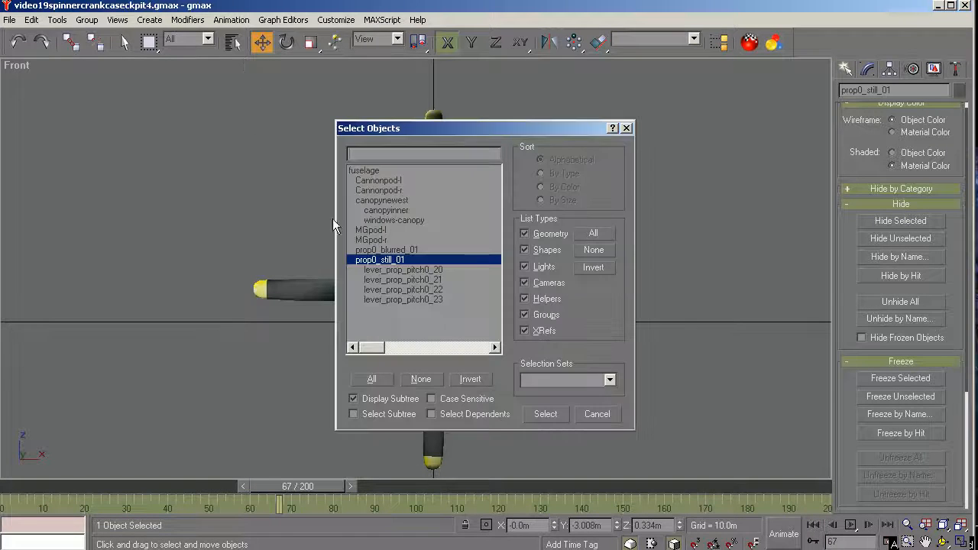
click(391, 250)
click(545, 415)
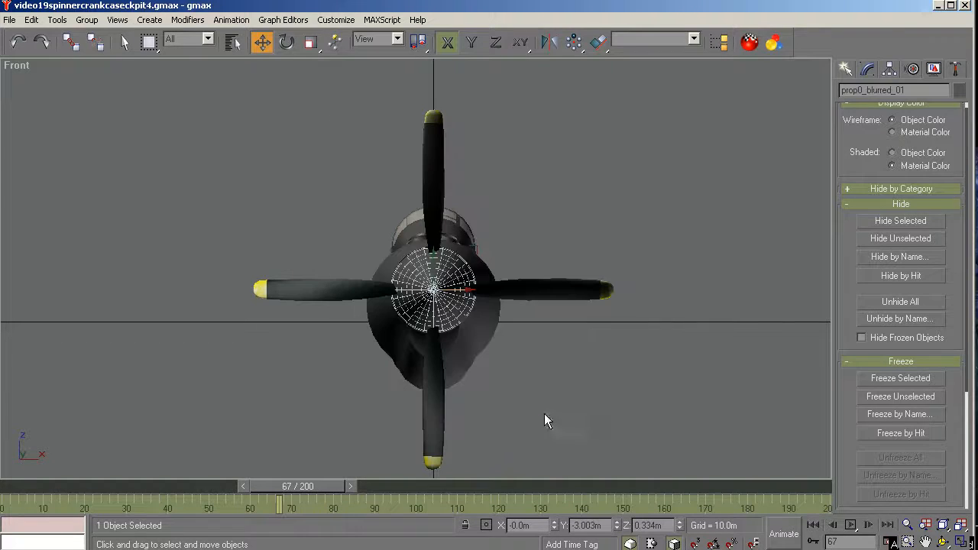
click(885, 221)
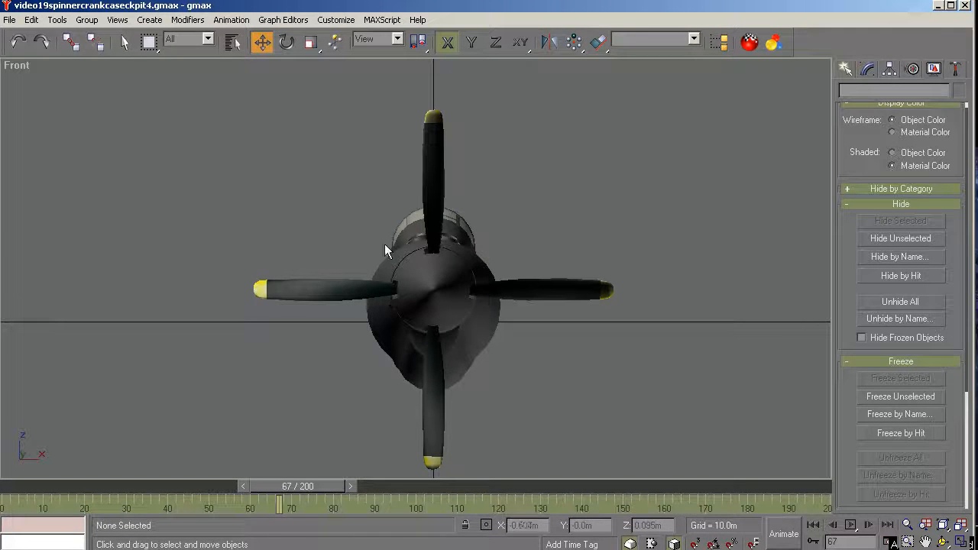
- Hide the two horizontal blades and the lower blade, leaving only the upper propeller blade displayed
drag(645, 257, 586, 348)
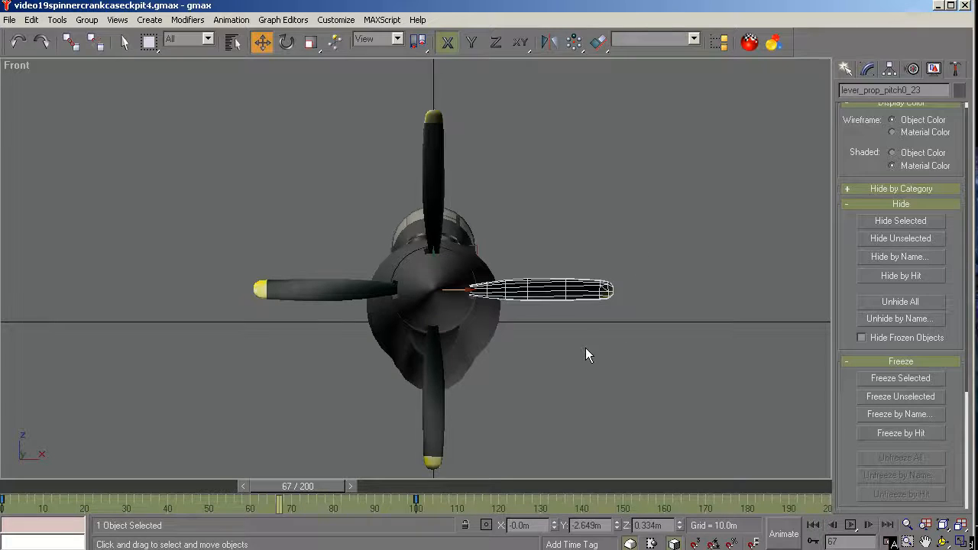
ctrl+drag(511, 435, 391, 462)
ctrl+drag(217, 238, 299, 375)
key(alt+h)
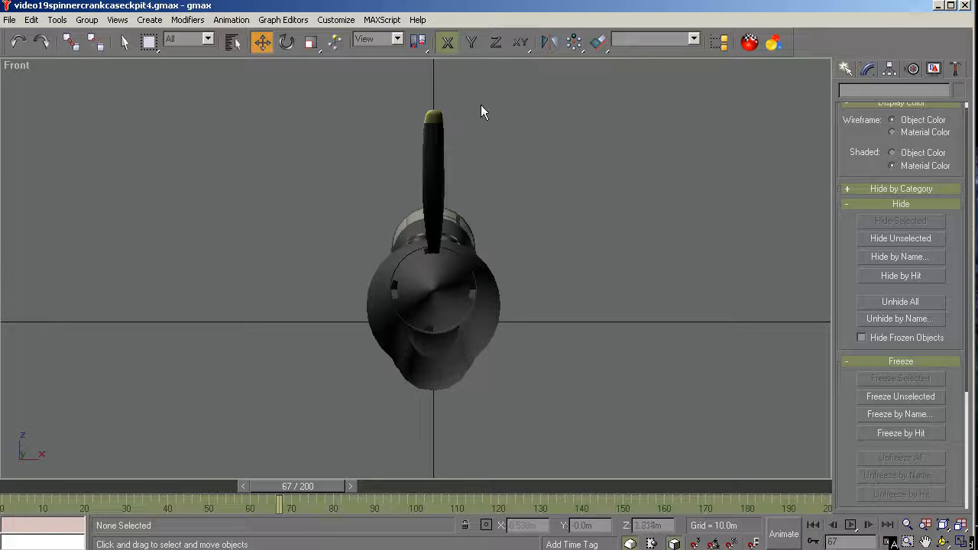
- Select the remaining upper blade and examine its root and the blade cutouts in the spinner
drag(396, 162, 395, 162)
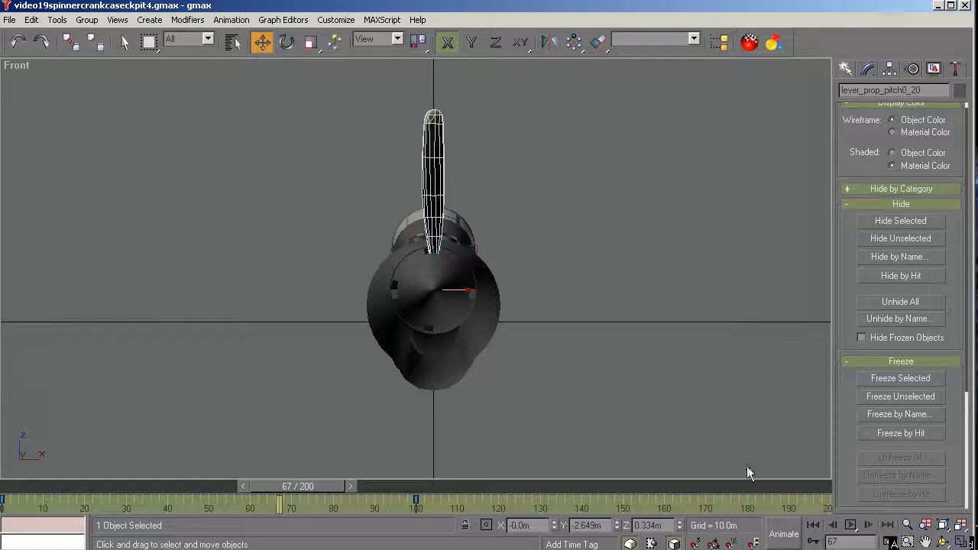
click(943, 541)
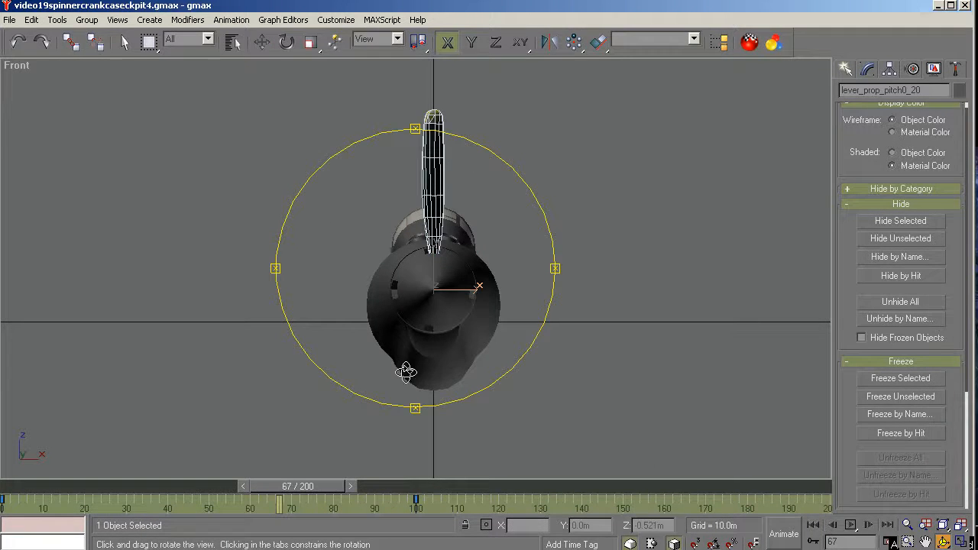
drag(406, 374, 508, 420)
scroll(411, 306, up, 5)
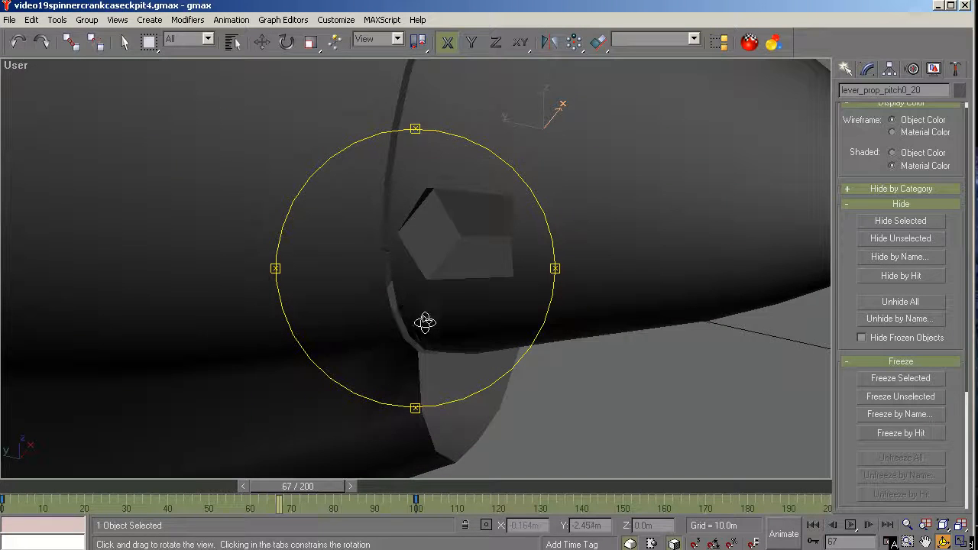
drag(449, 246, 433, 195)
key(w)
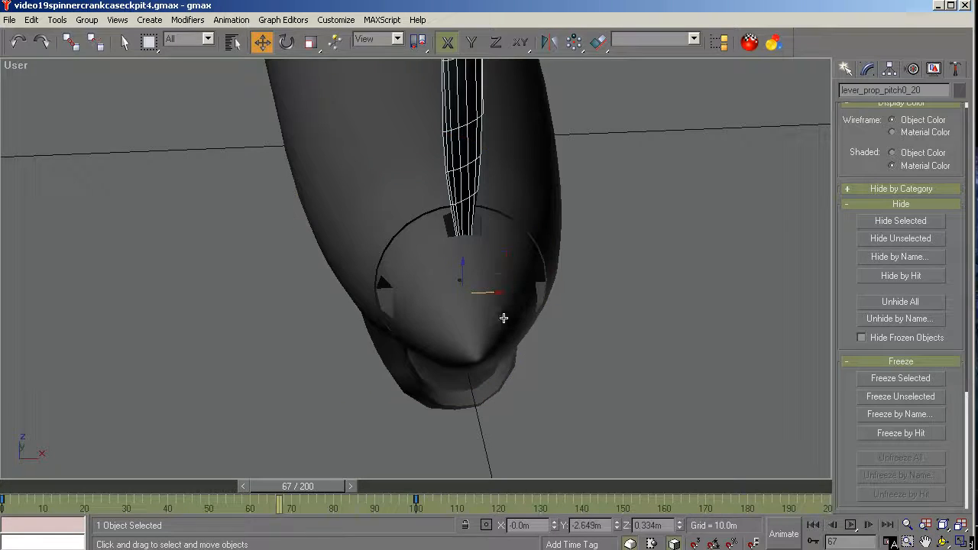
- Select the spinner prop0_still_01 and examine its mesh around the blade cutouts and the fuselage joint up close
click(504, 318)
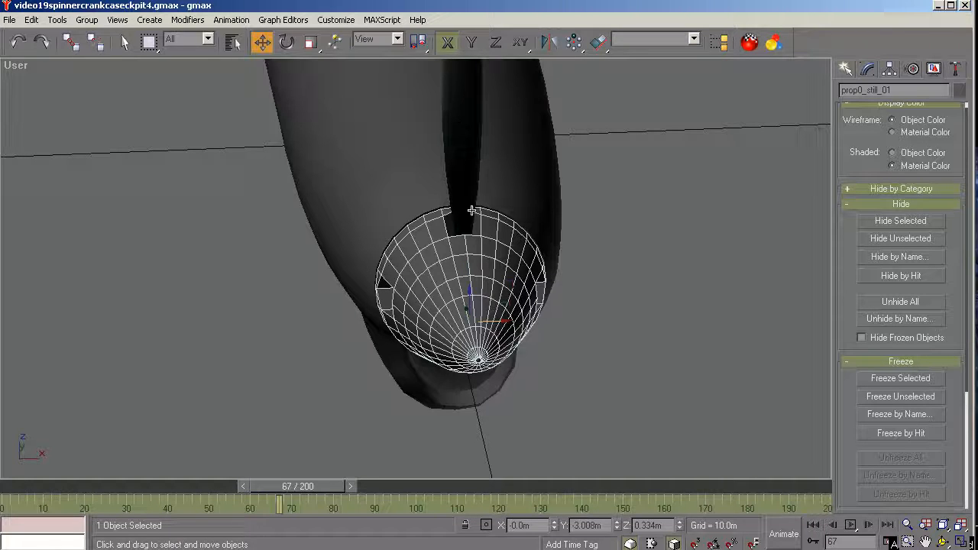
click(945, 541)
drag(440, 321, 509, 298)
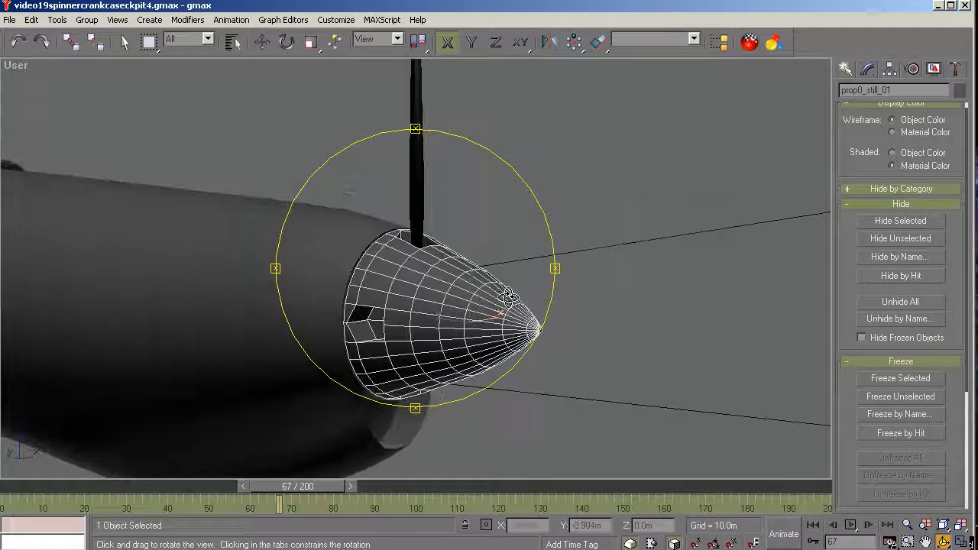
scroll(684, 344, down, 2)
scroll(470, 336, up, 4)
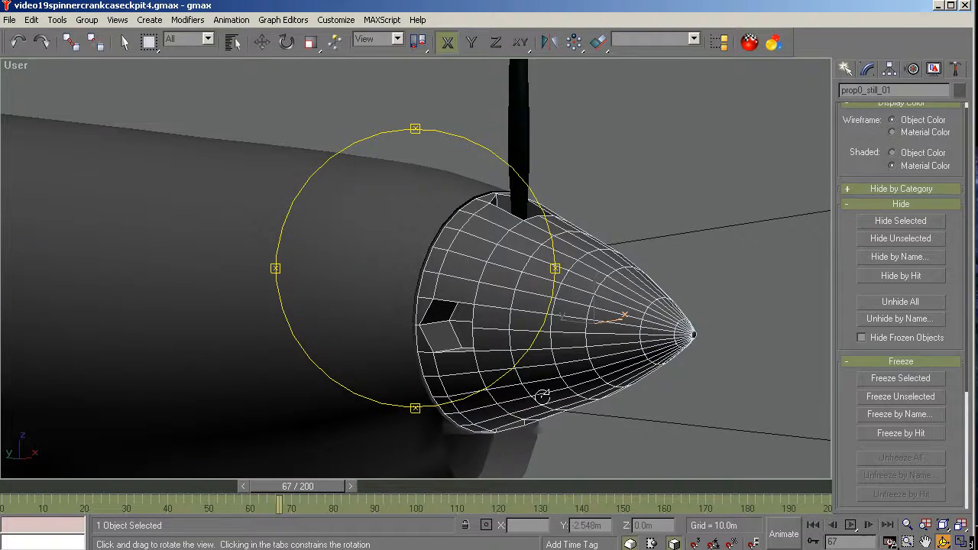
key(w)
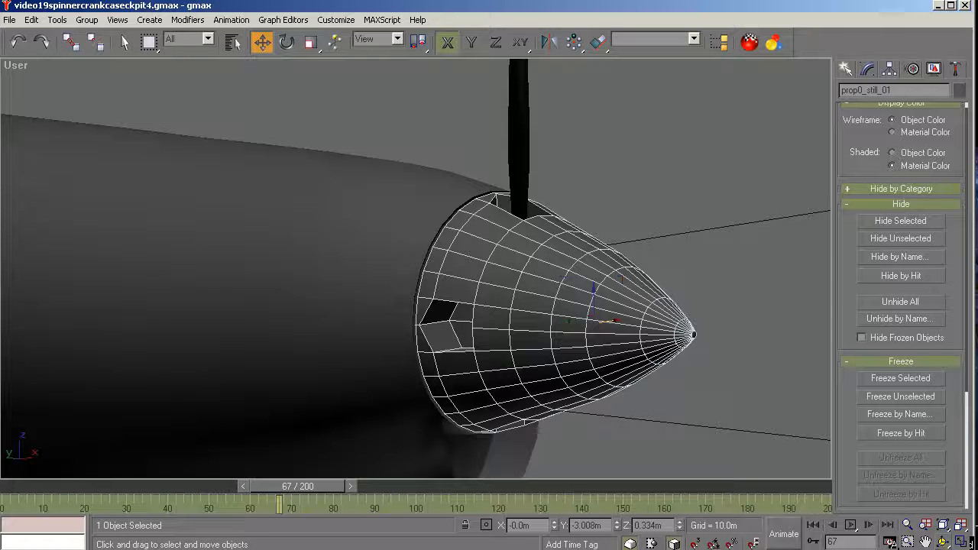
click(945, 541)
drag(417, 331, 476, 264)
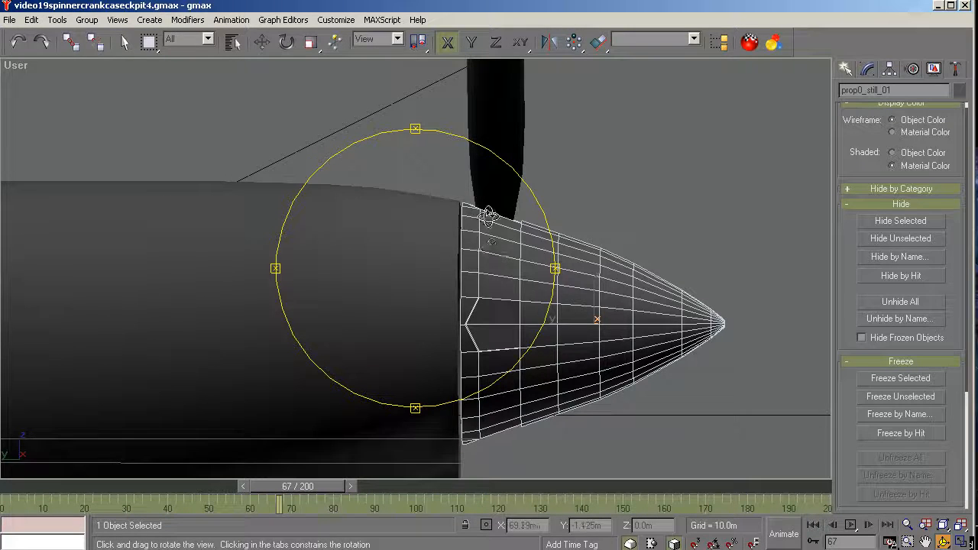
scroll(478, 214, up, 4)
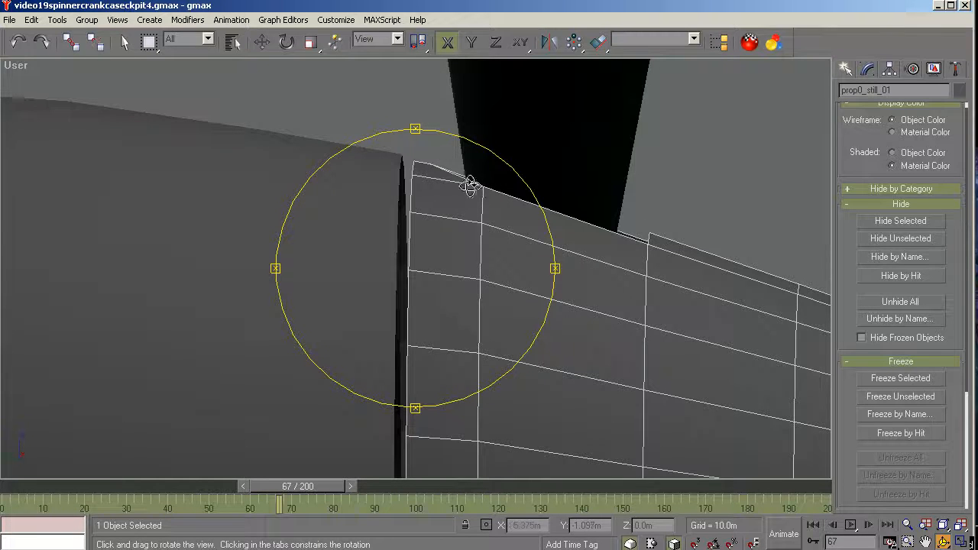
scroll(424, 191, down, 5)
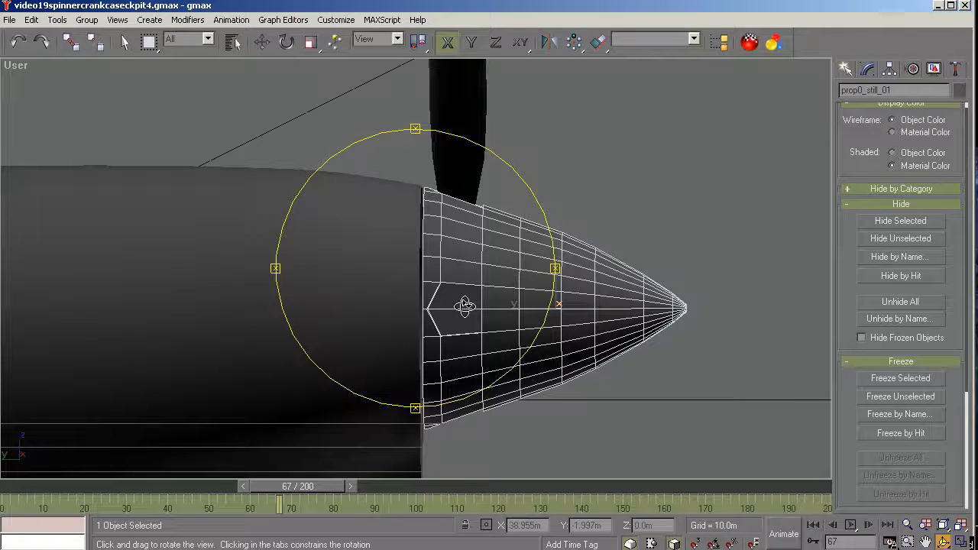
scroll(455, 287, up, 5)
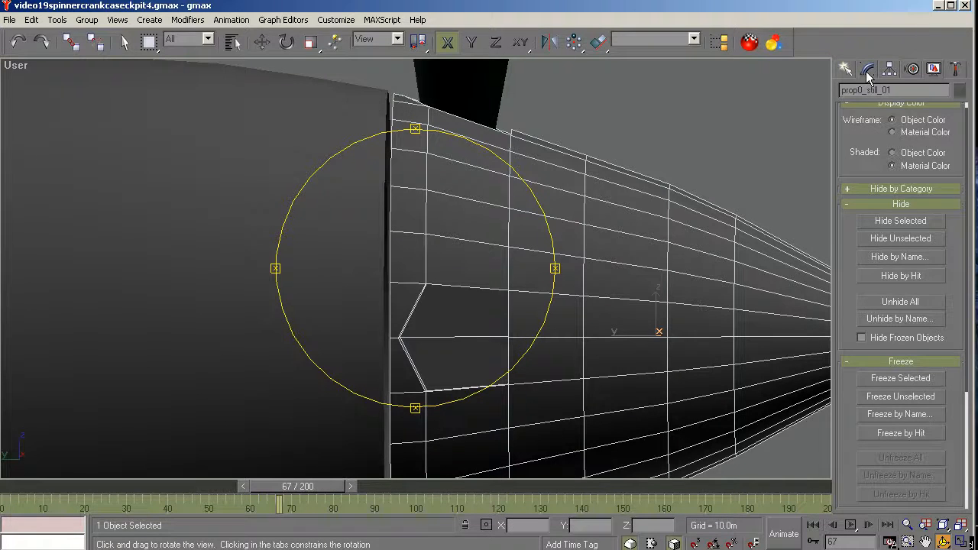
- Inspect the spinner's vertices around the side blade cutout at Vertex level and return to object level
click(868, 70)
click(876, 201)
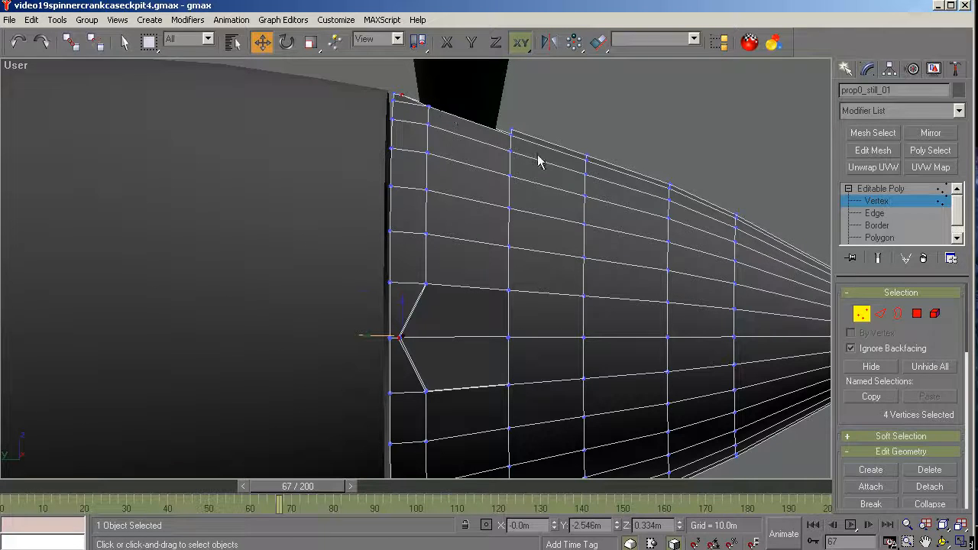
click(874, 189)
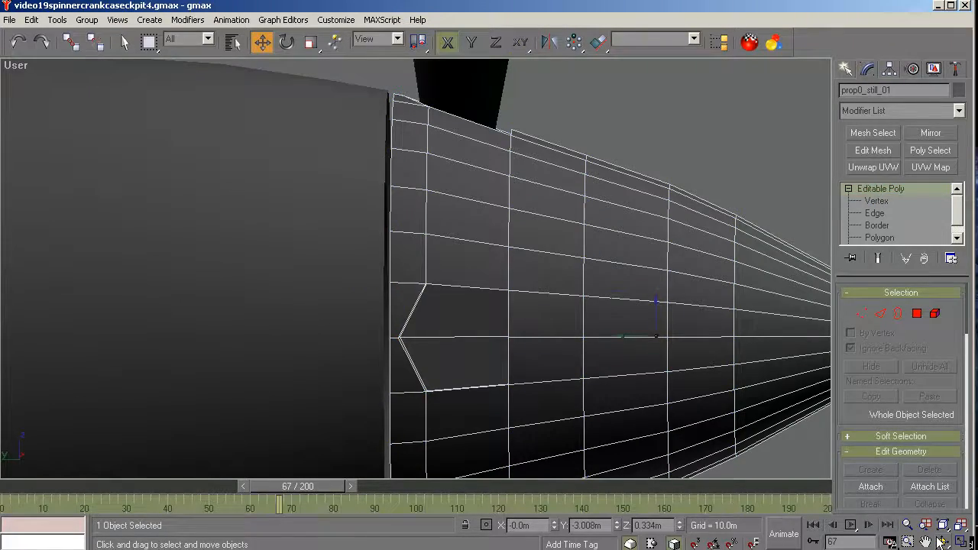
- In the front view, select the spinner's polygons on both sides of and below the upper blade cutout at Polygon level
click(943, 542)
drag(539, 304, 396, 284)
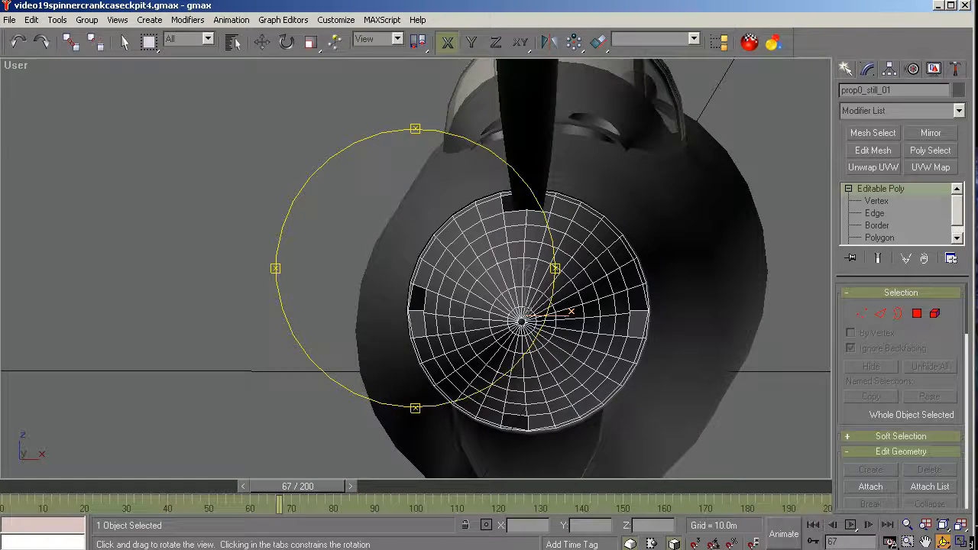
key(f)
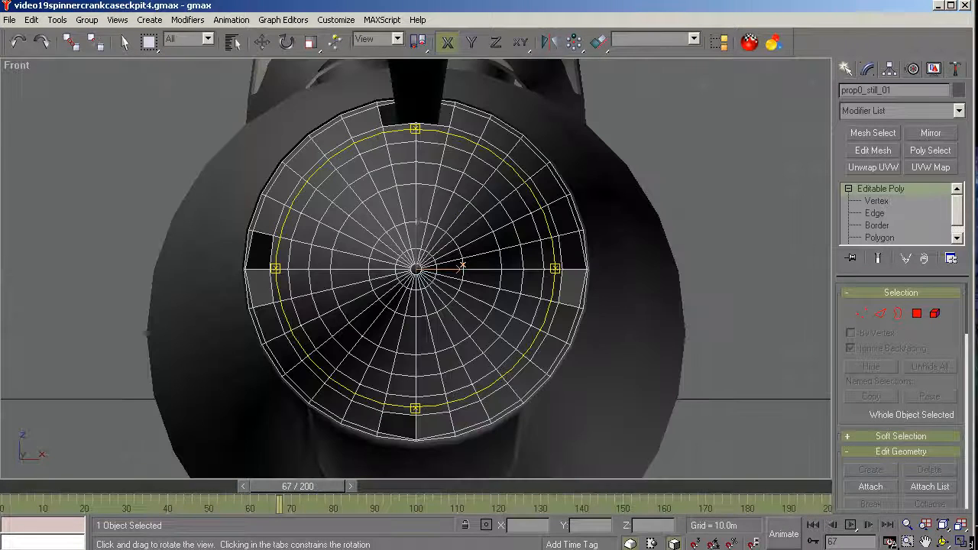
click(917, 313)
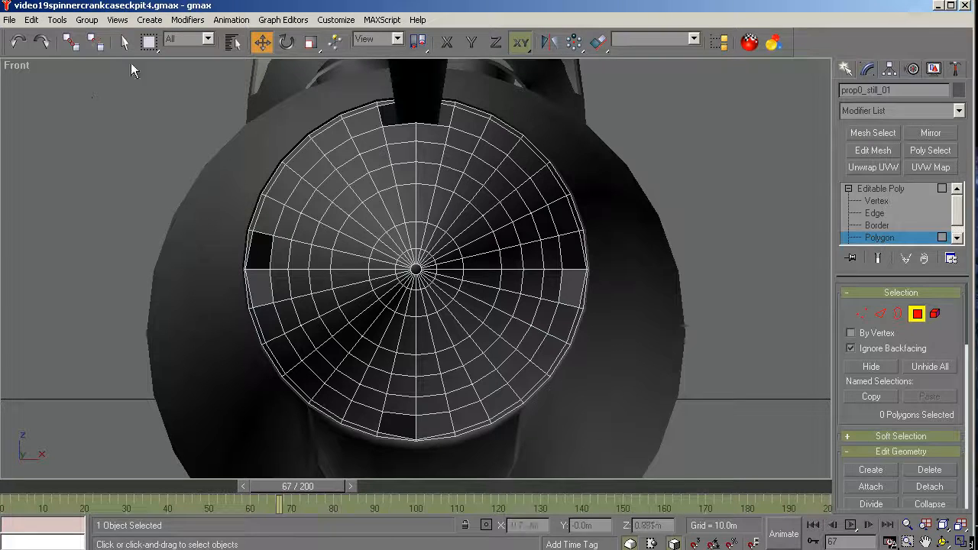
click(125, 42)
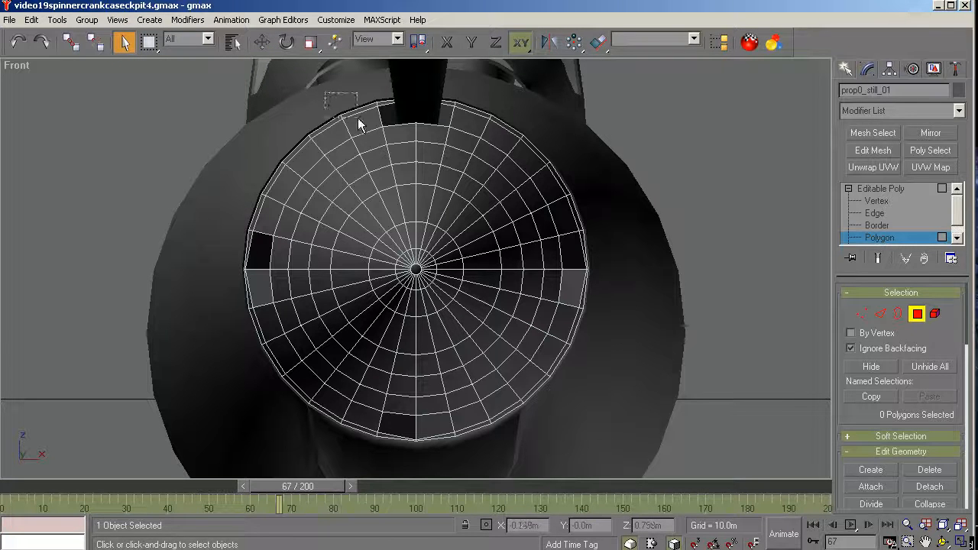
drag(358, 118, 364, 124)
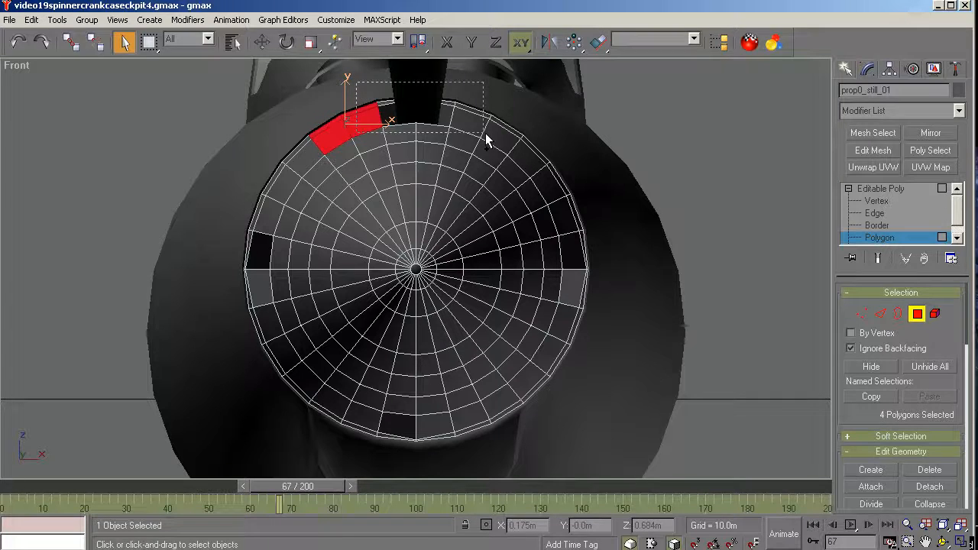
ctrl+drag(485, 140, 508, 145)
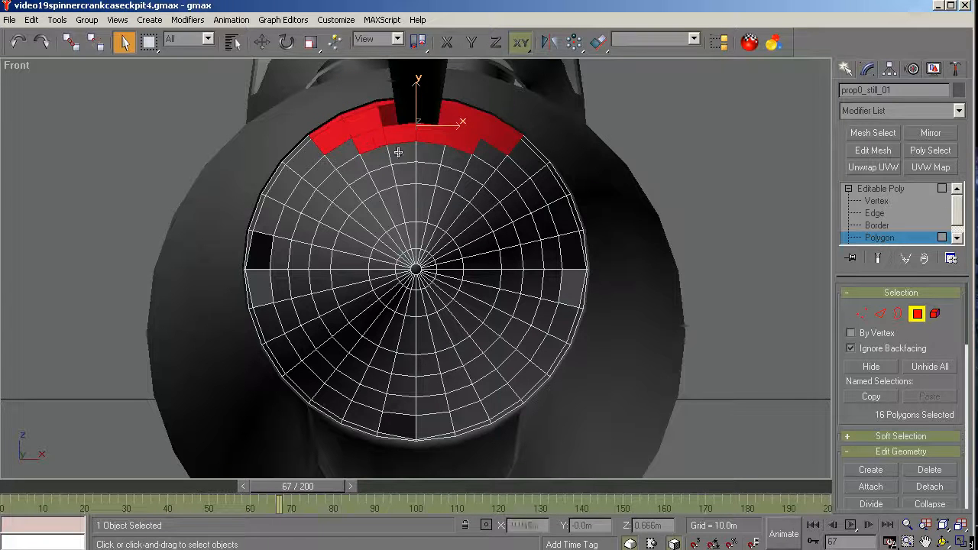
ctrl+click(515, 151)
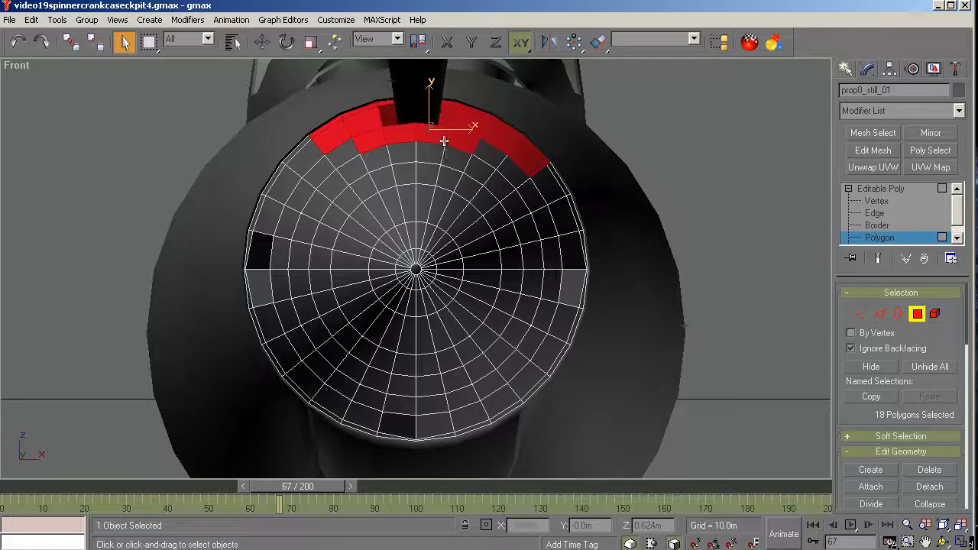
- Check the spinner's vertices in the front view at Vertex level and return to object level
click(879, 201)
key(w)
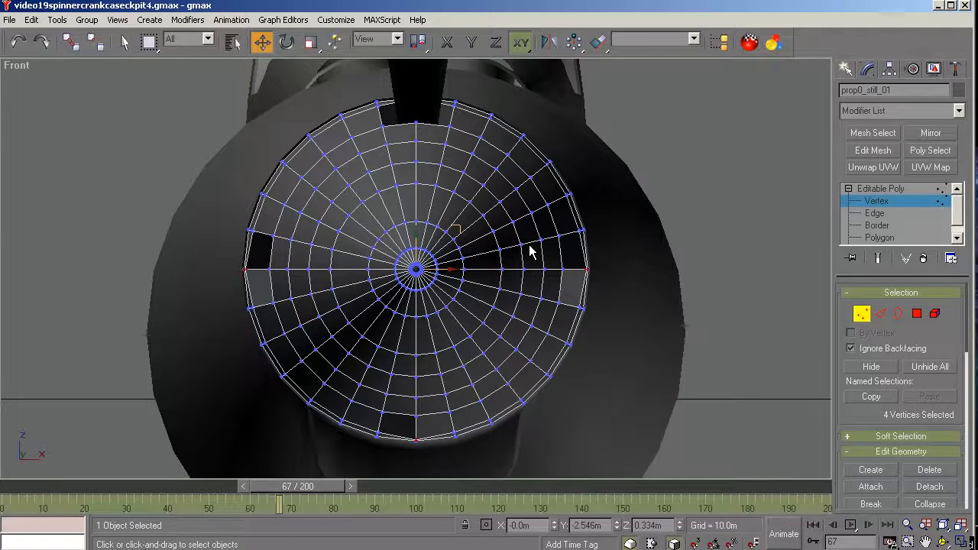
click(883, 189)
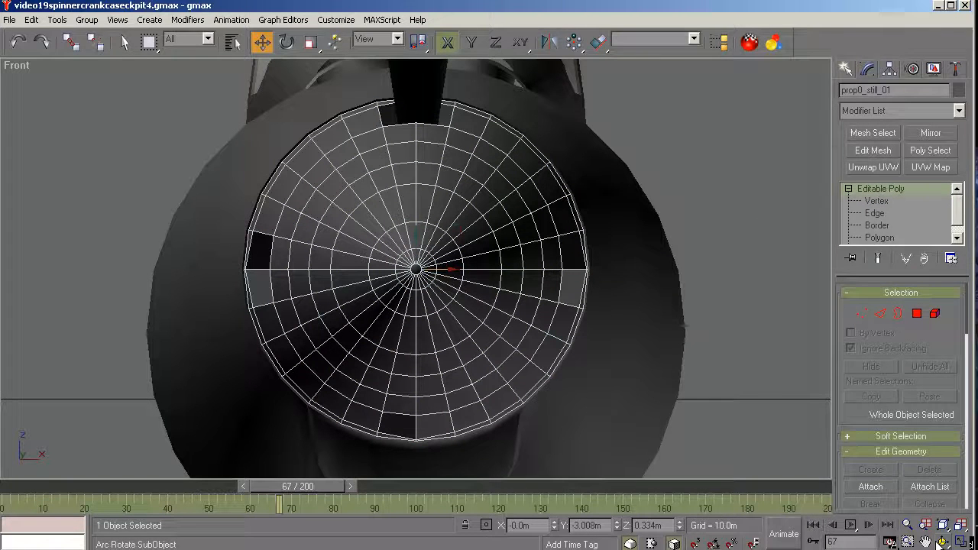
- Select the upper propeller blade lever_prop_pitch0_20 and frame it from root to tip in the front view
click(925, 541)
drag(664, 190, 671, 346)
scroll(638, 356, down, 2)
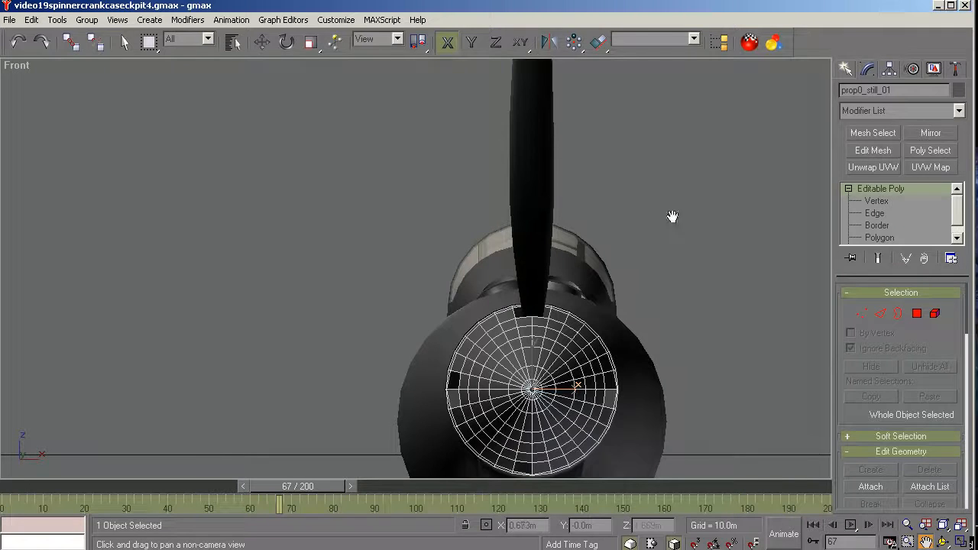
key(w)
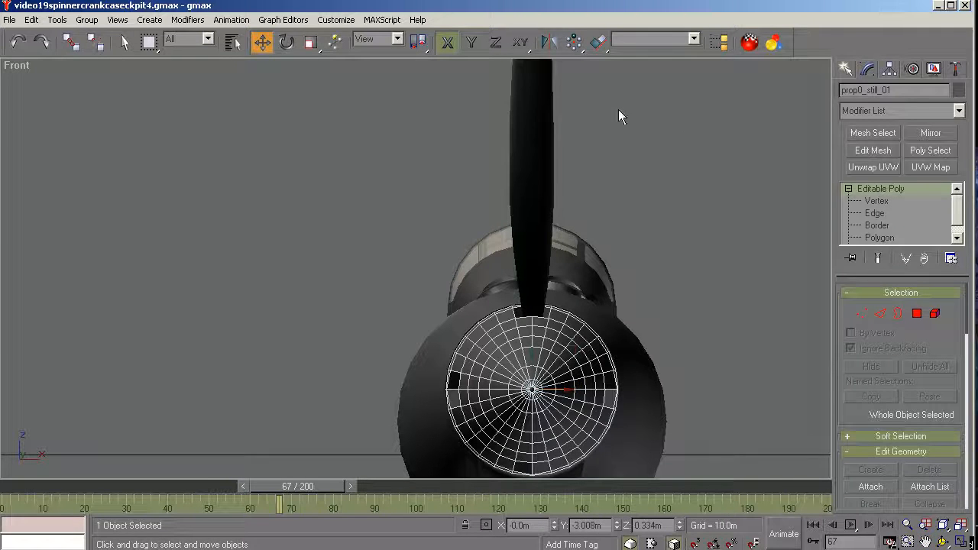
click(503, 158)
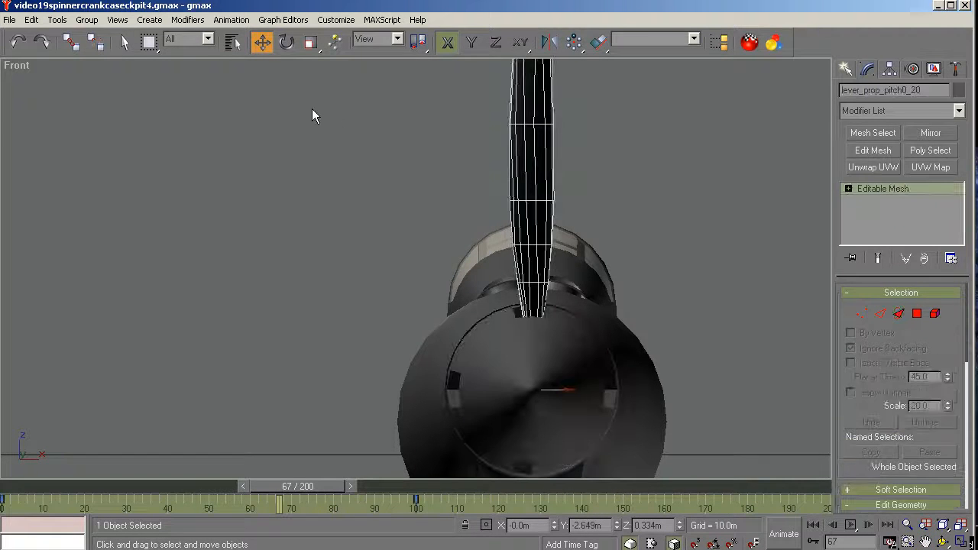
click(908, 524)
drag(301, 179, 300, 229)
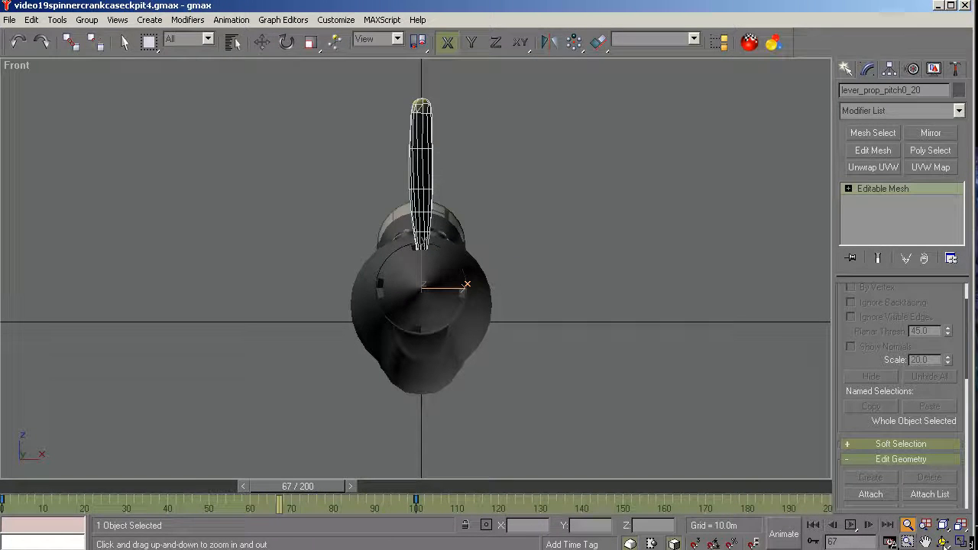
- Examine how the selected blade sits on the spinner and nose from several angles
click(943, 541)
drag(436, 314, 471, 327)
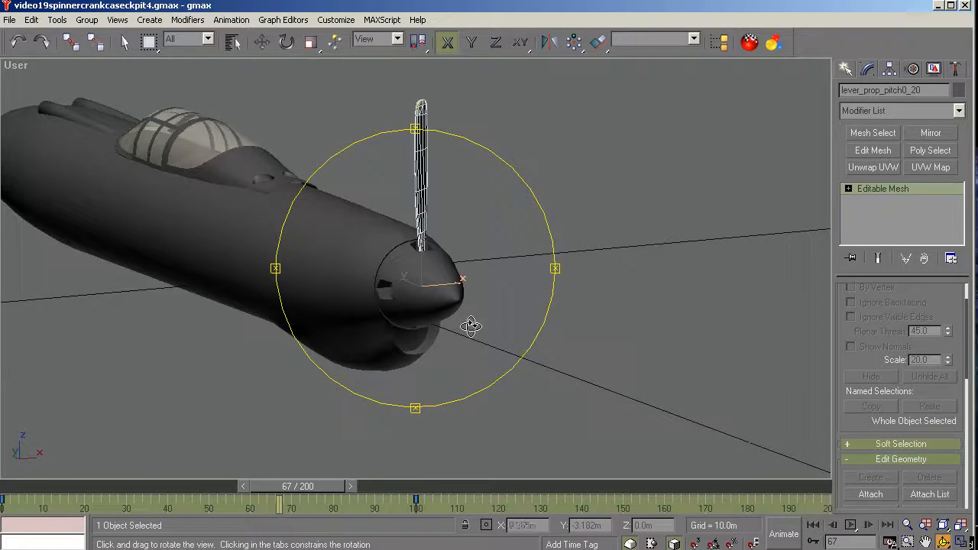
key(w)
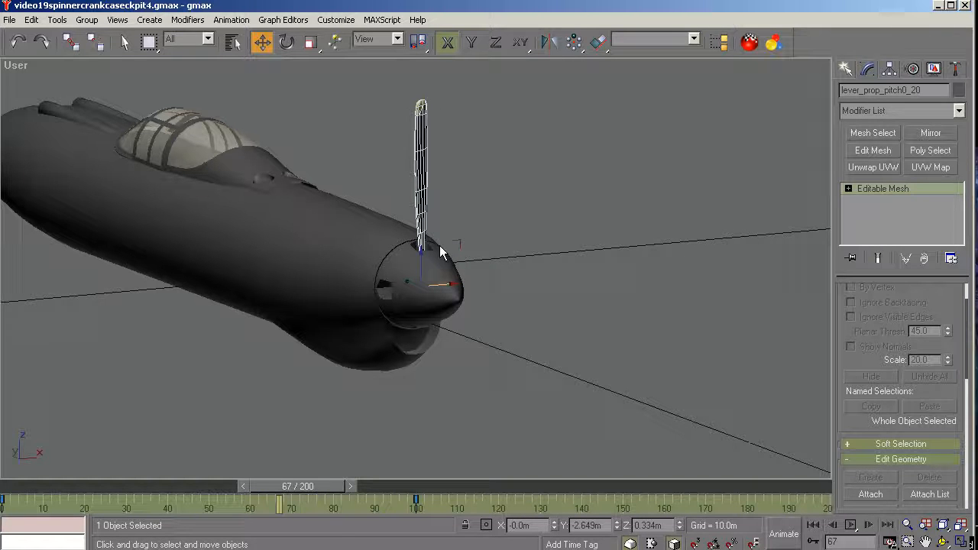
click(944, 543)
drag(467, 253, 371, 276)
drag(418, 213, 415, 232)
drag(418, 269, 470, 245)
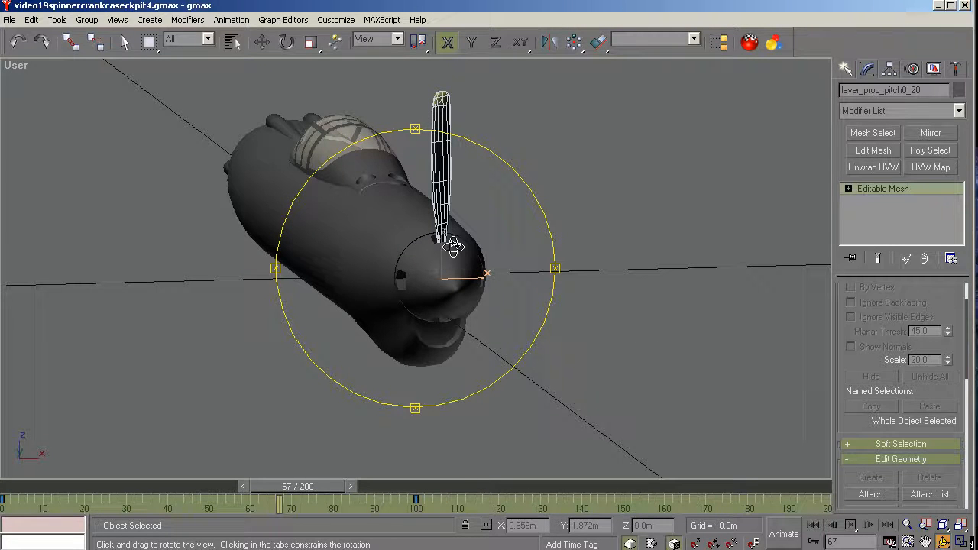
mouse_move(490, 307)
mouse_down()
mouse_move(552, 297)
mouse_move(507, 299)
mouse_up()
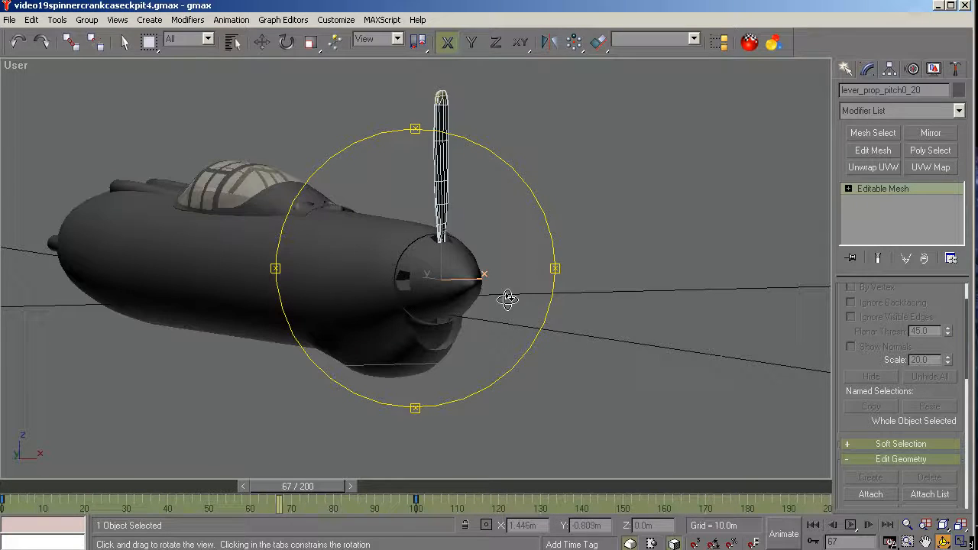
- Measure from the spinner centre to the blade tip with a Tape helper and compare the length with 73 inches converted to meters in Convert
click(848, 69)
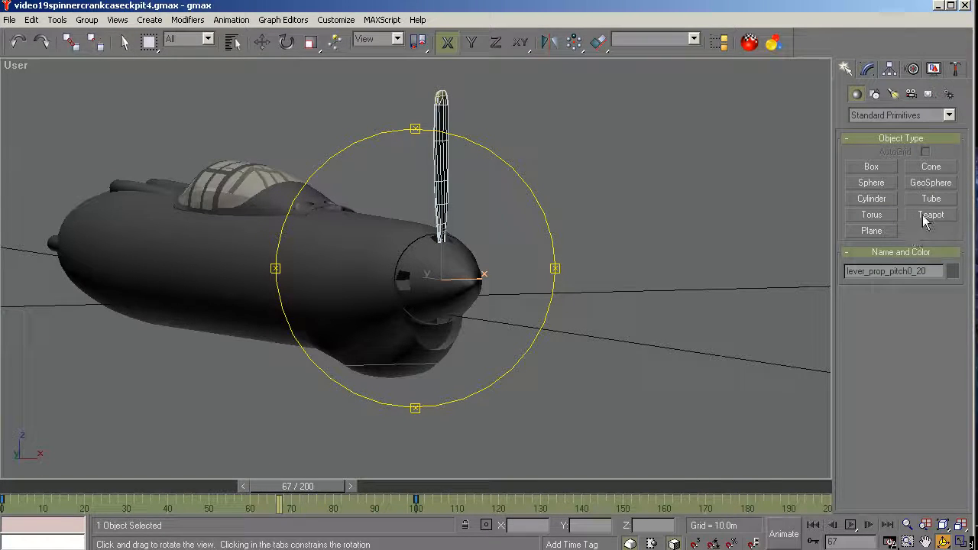
click(929, 94)
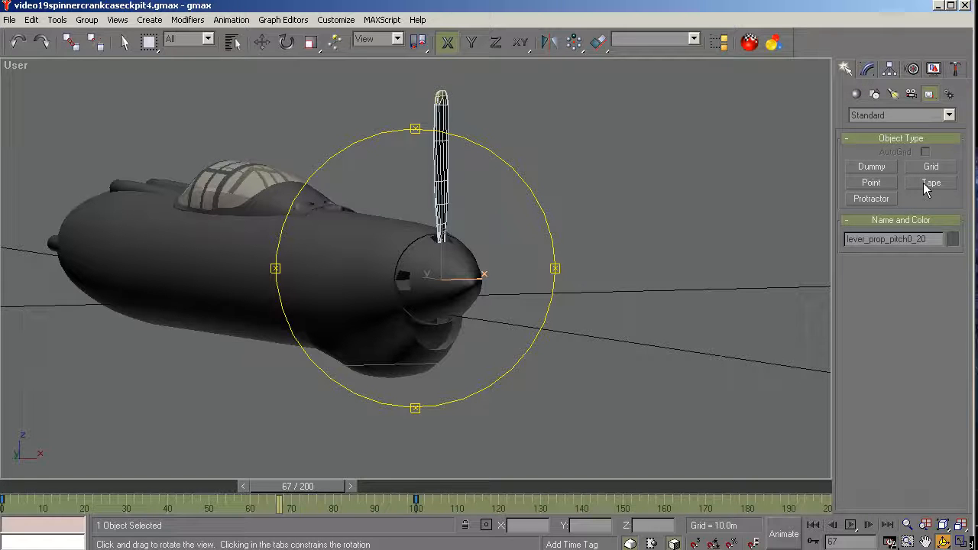
click(924, 183)
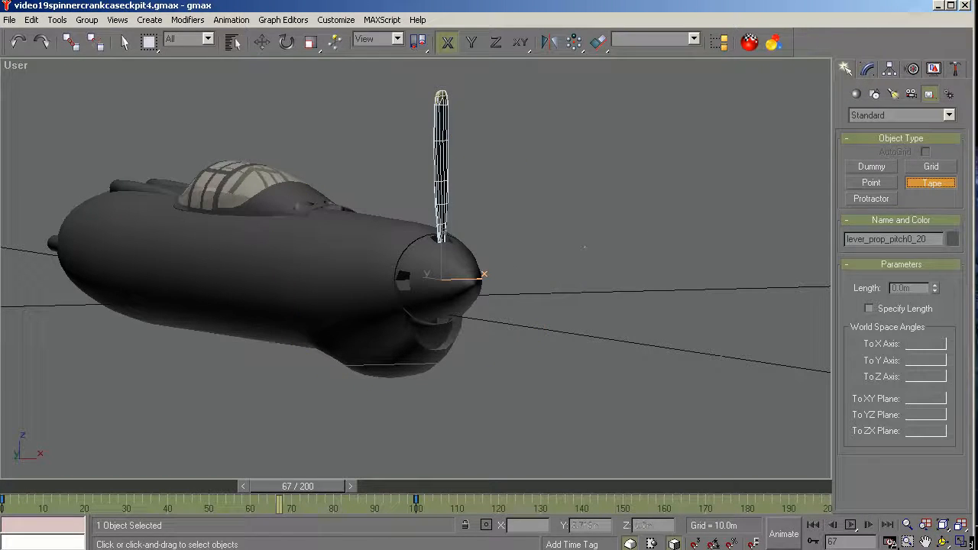
key(f)
key(z)
key(z)
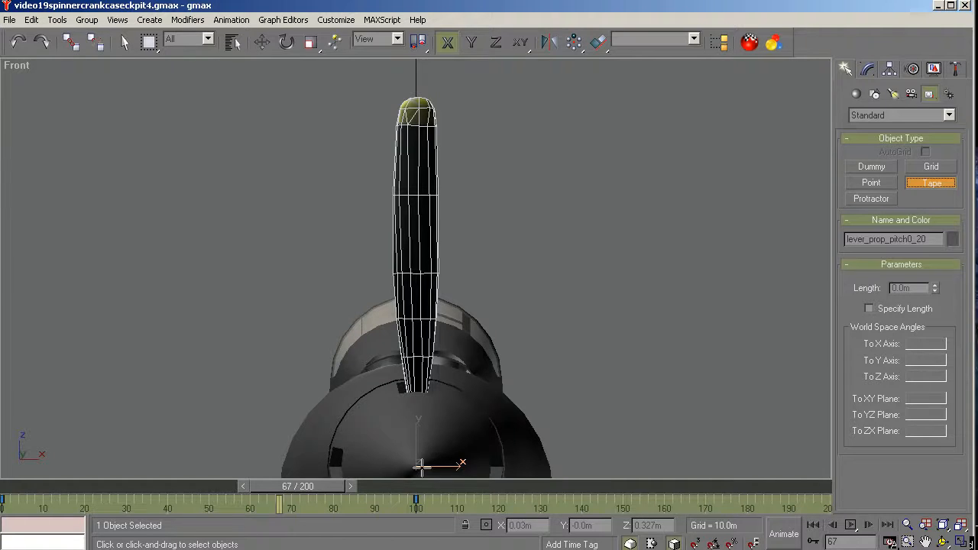
drag(422, 467, 423, 104)
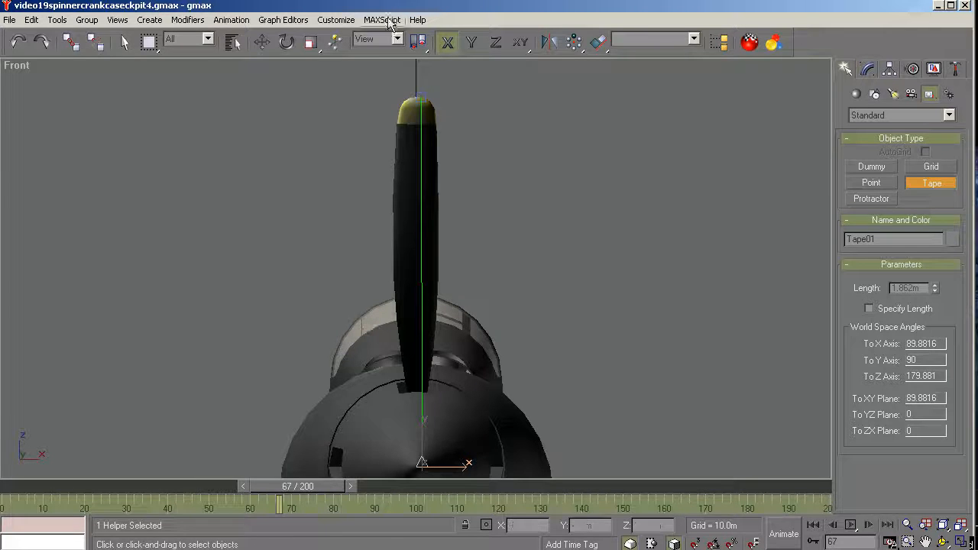
click(448, 1)
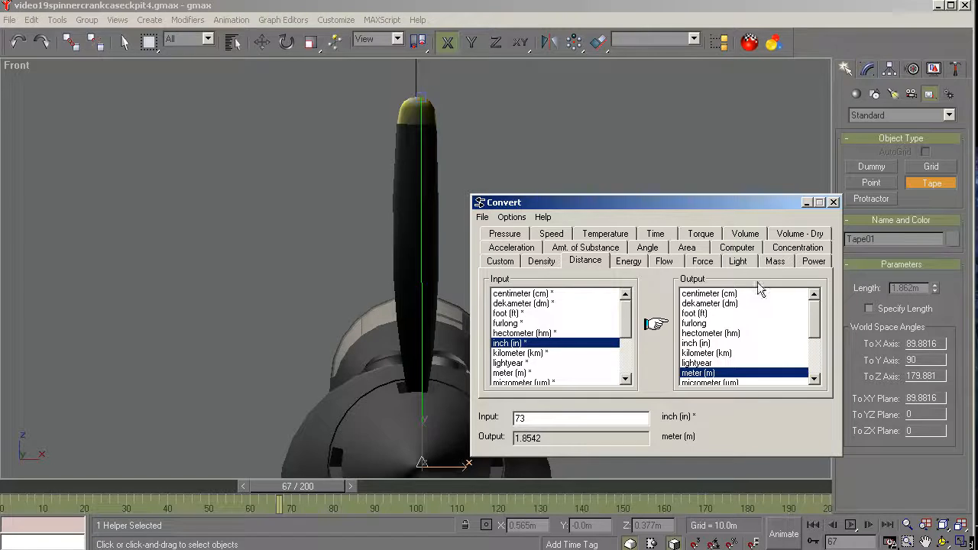
click(807, 202)
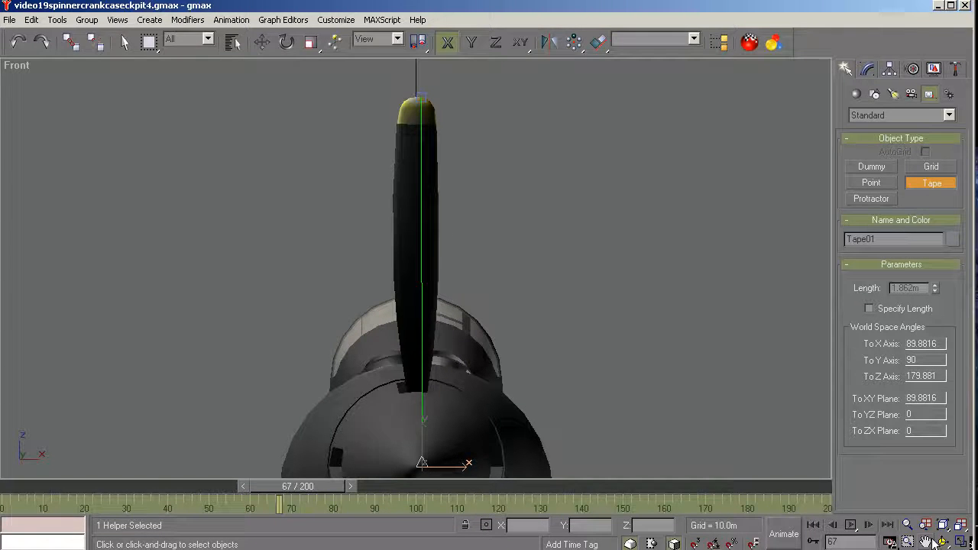
- Select the upper blade and examine its pivot with Affect Pivot Only in the left view
click(944, 543)
drag(426, 316, 474, 300)
drag(457, 288, 509, 285)
click(889, 68)
key(w)
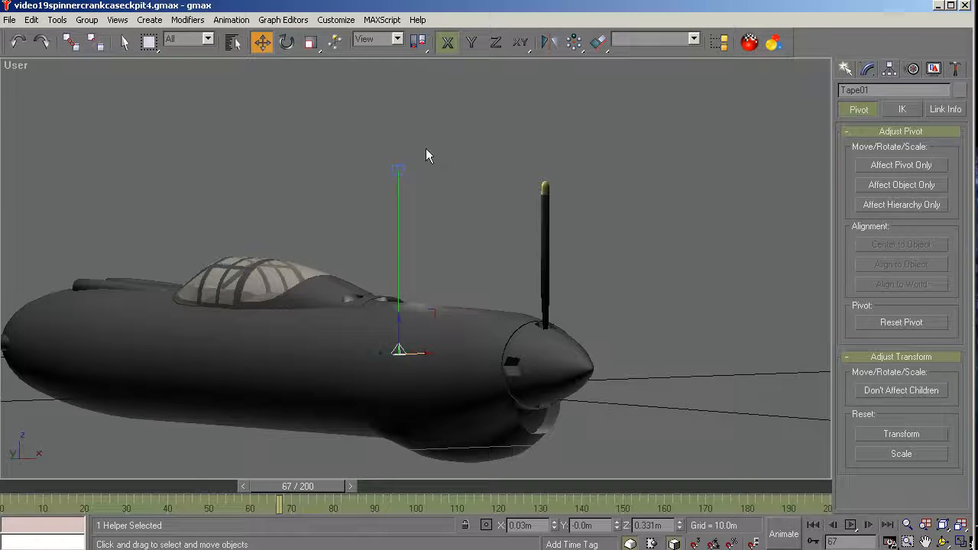
click(545, 245)
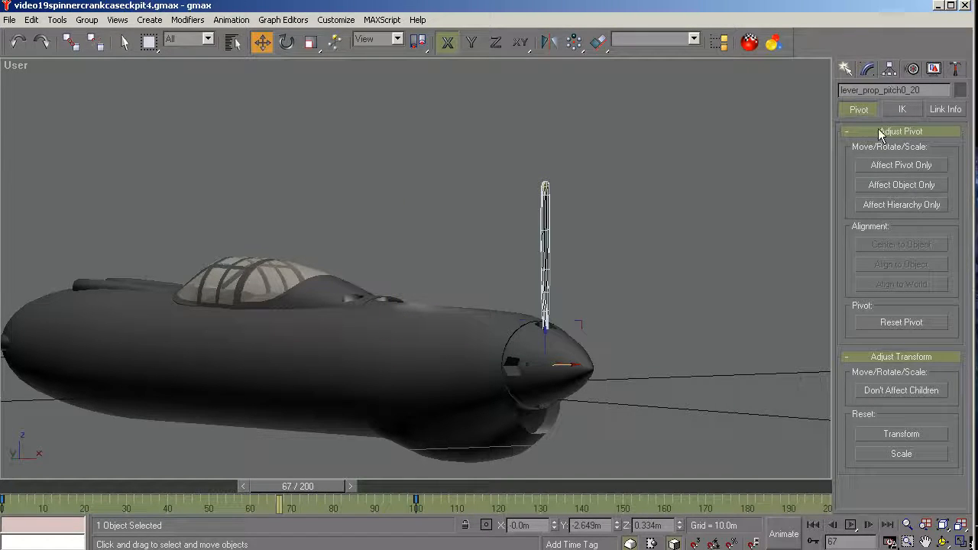
click(894, 167)
click(944, 541)
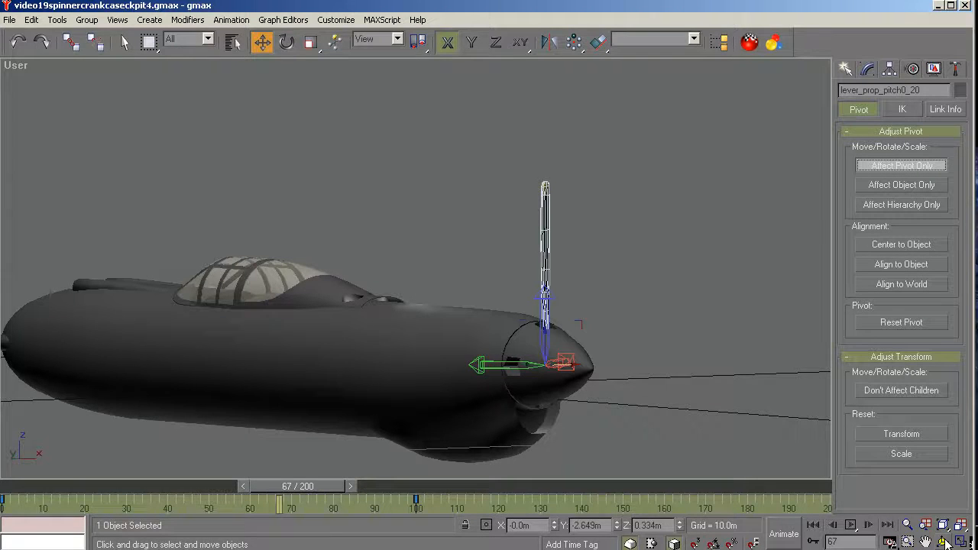
drag(392, 334, 511, 370)
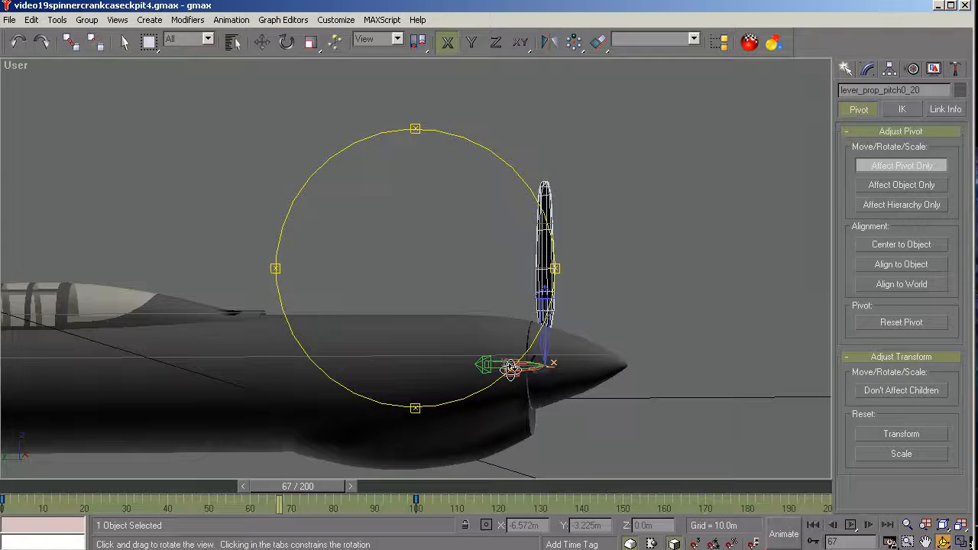
key(l)
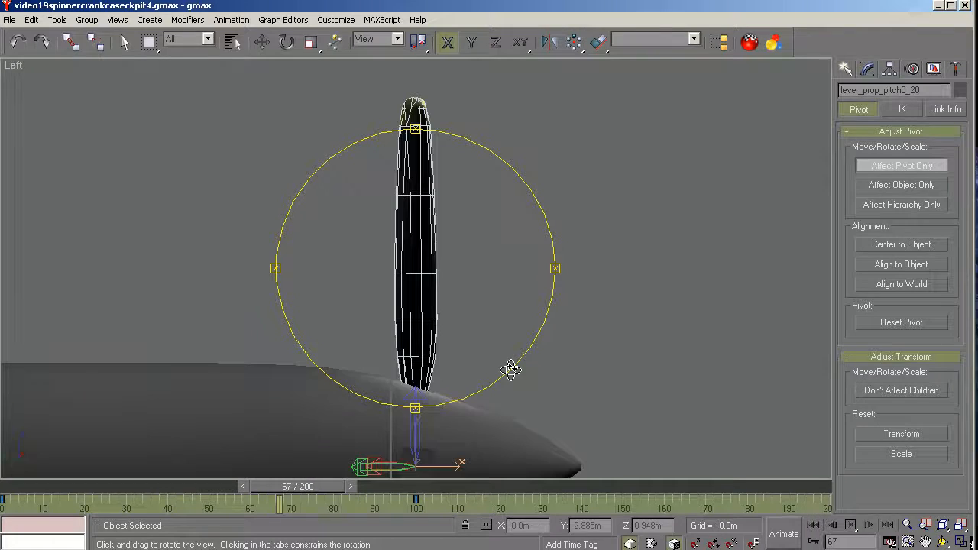
scroll(463, 264, down, 4)
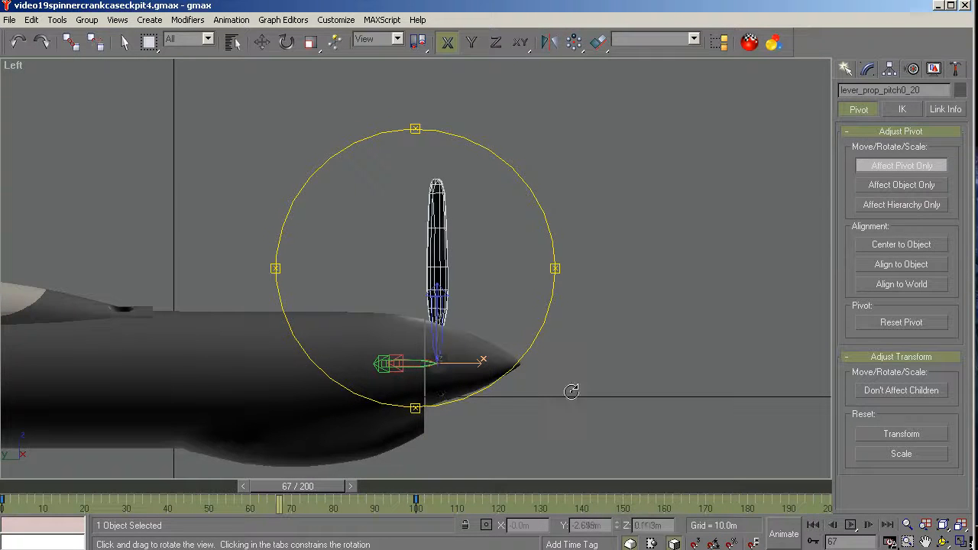
- Compare the spinner's pivot and position coordinates with the upper blade's, turning off Affect Pivot Only and clearing the selection
key(w)
click(514, 369)
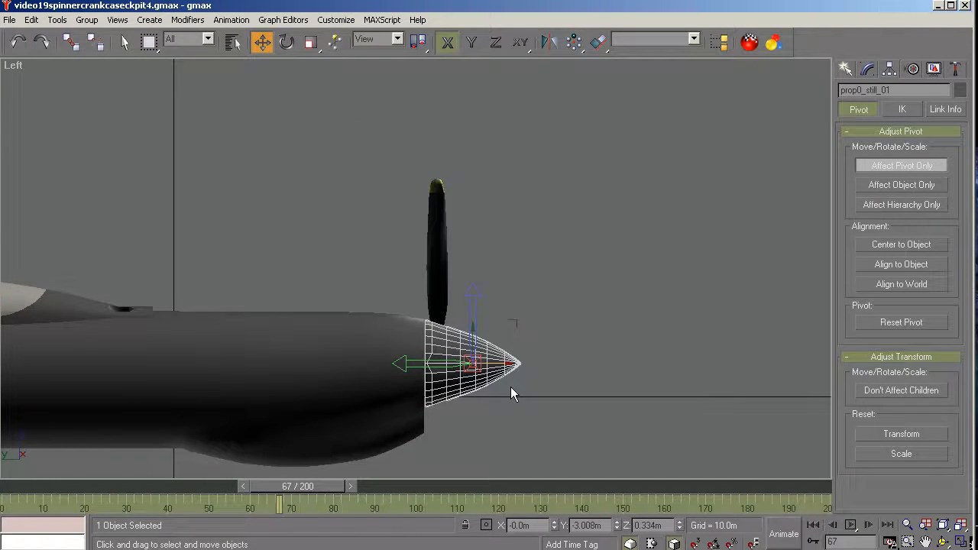
click(907, 168)
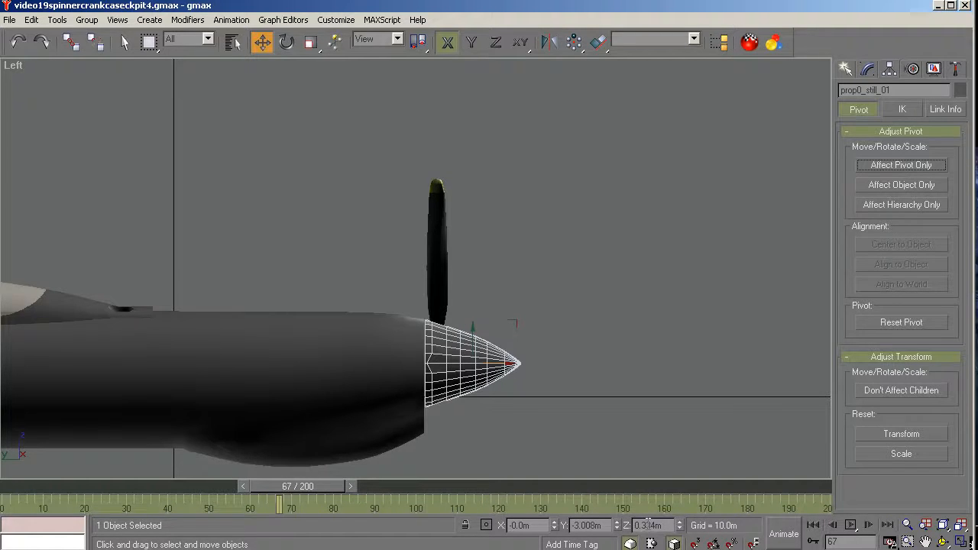
click(521, 174)
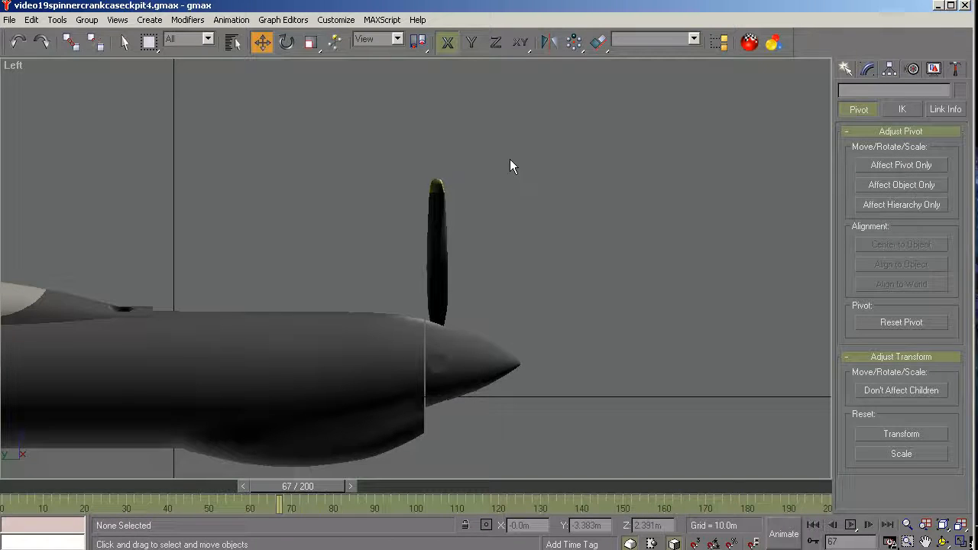
drag(509, 159, 445, 201)
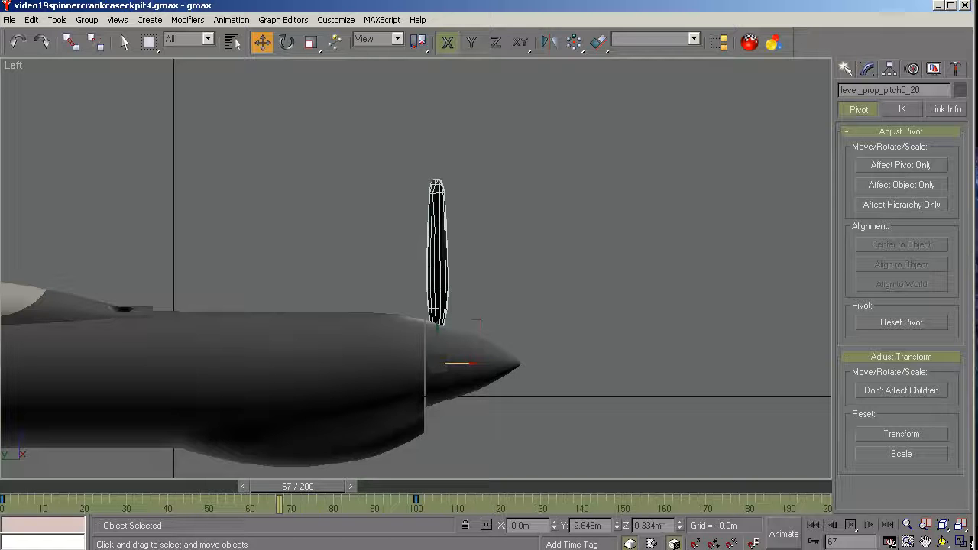
click(630, 179)
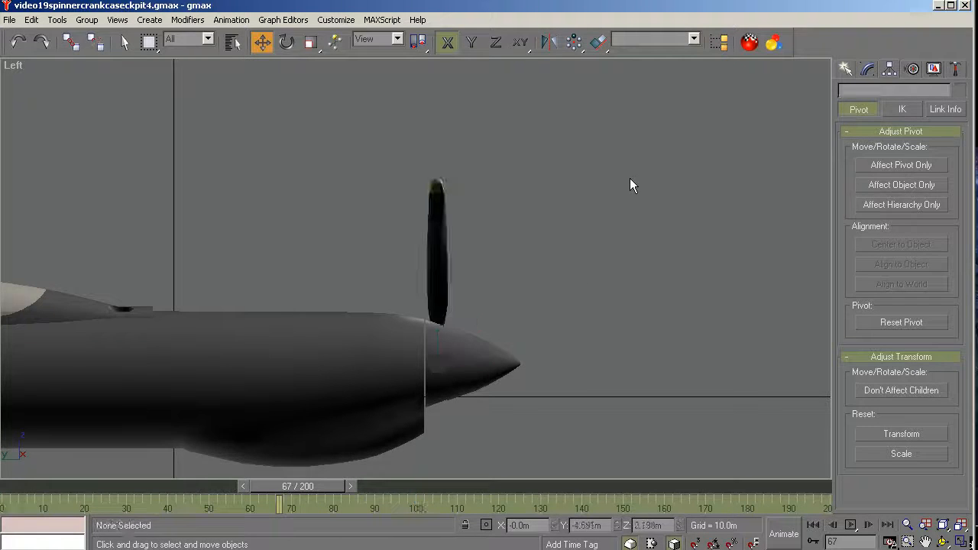
- Select the upper propeller blade, lever_prop_pitch0_20, in the front view
click(945, 542)
drag(435, 210, 485, 212)
key(f)
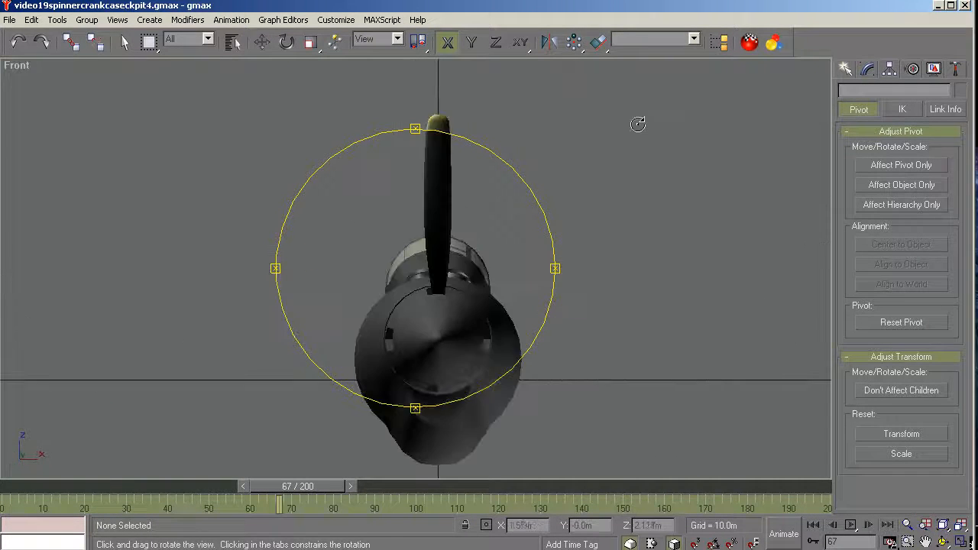
drag(639, 124, 585, 120)
drag(546, 158, 541, 143)
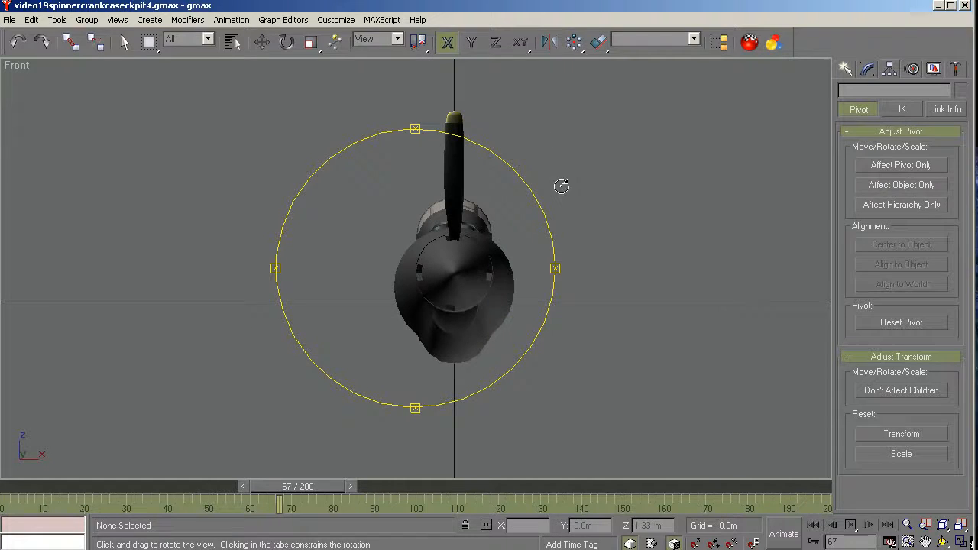
key(w)
drag(515, 89, 425, 139)
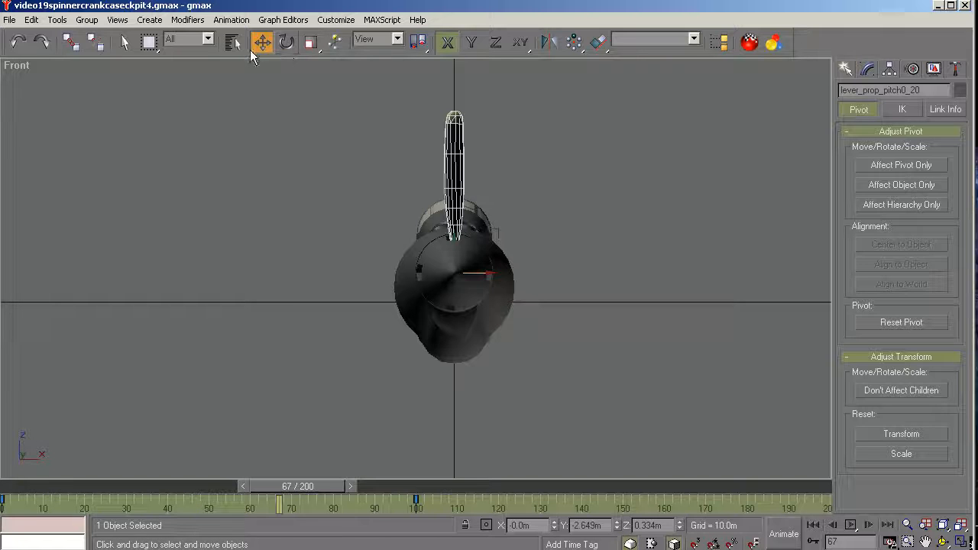
- Try a 1D array of four blade copies rotated in 90-degree increments about the Y axis, and undo it
click(472, 44)
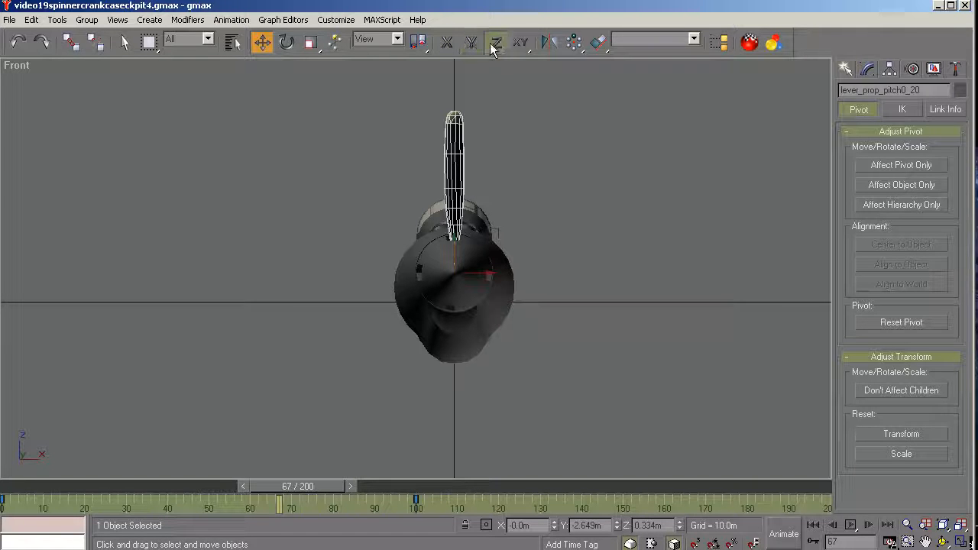
click(573, 43)
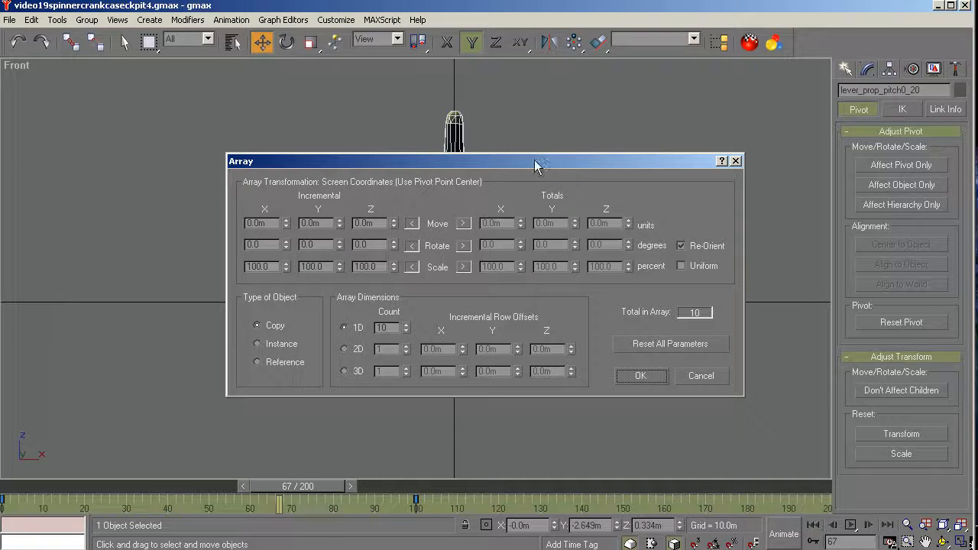
drag(537, 162, 561, 120)
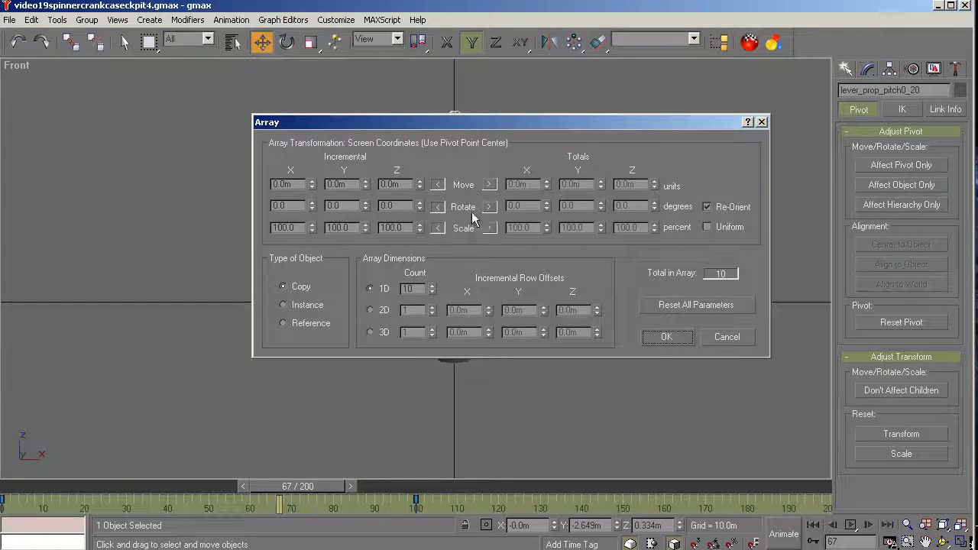
double_click(409, 288)
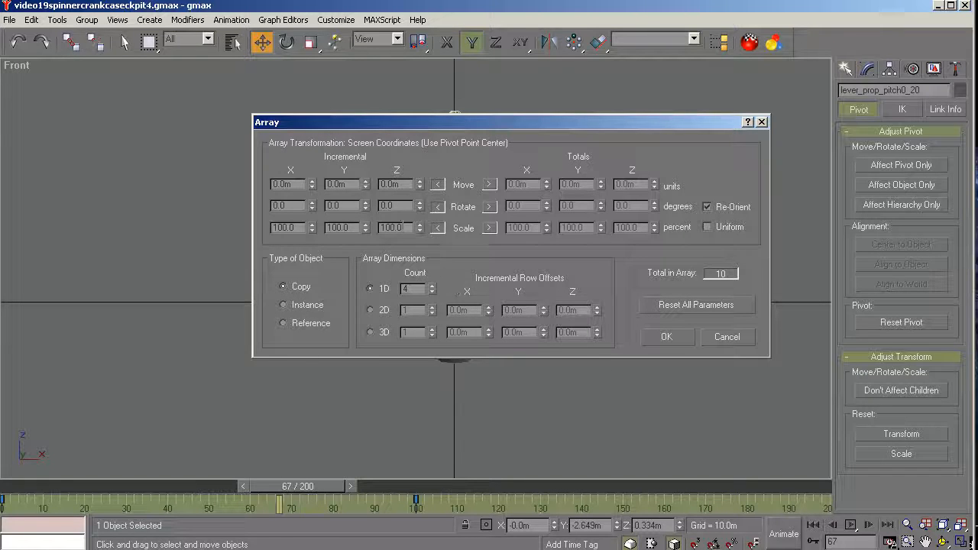
drag(349, 205, 291, 203)
text(90)
click(665, 337)
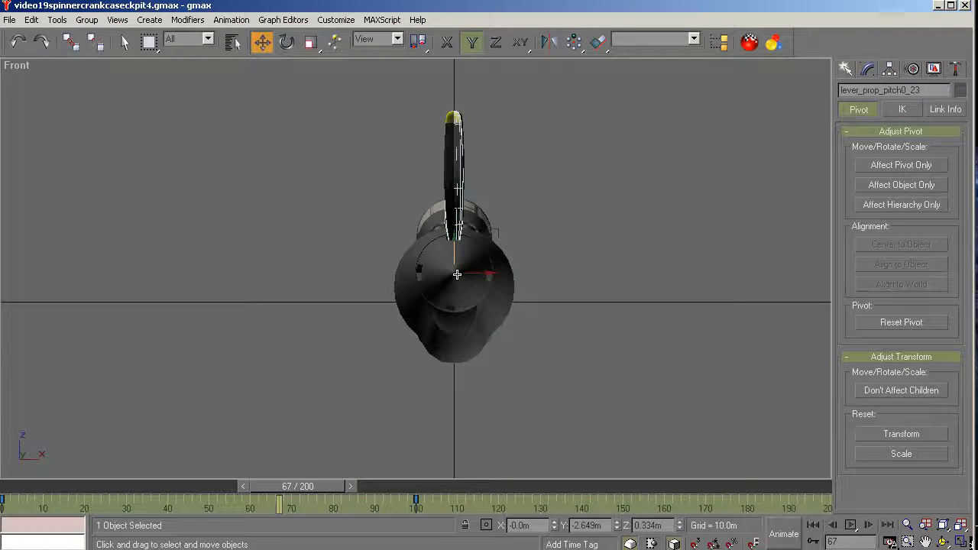
click(18, 42)
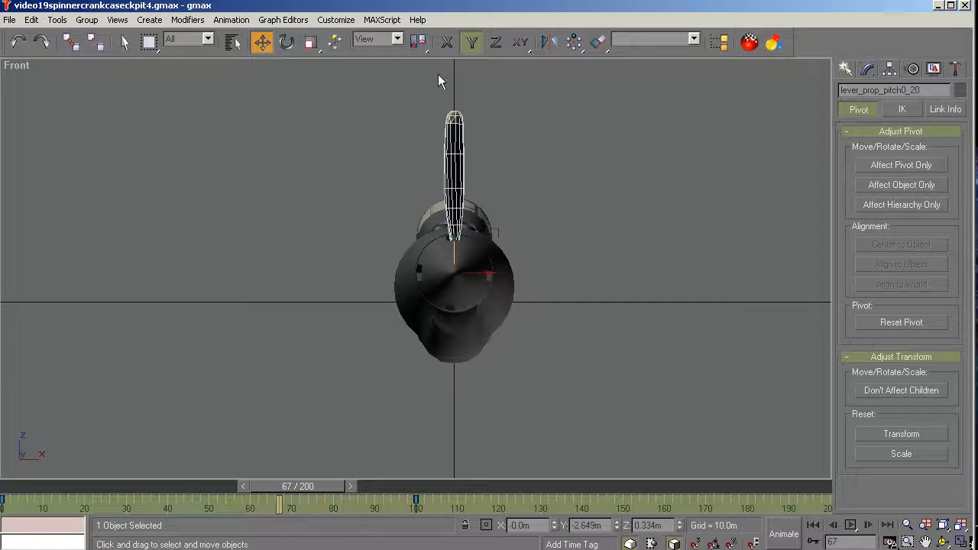
- Array the upper blade into four copies with incremental rotation of 0 degrees on Y and 90 degrees on Z, and clear the selection
click(573, 43)
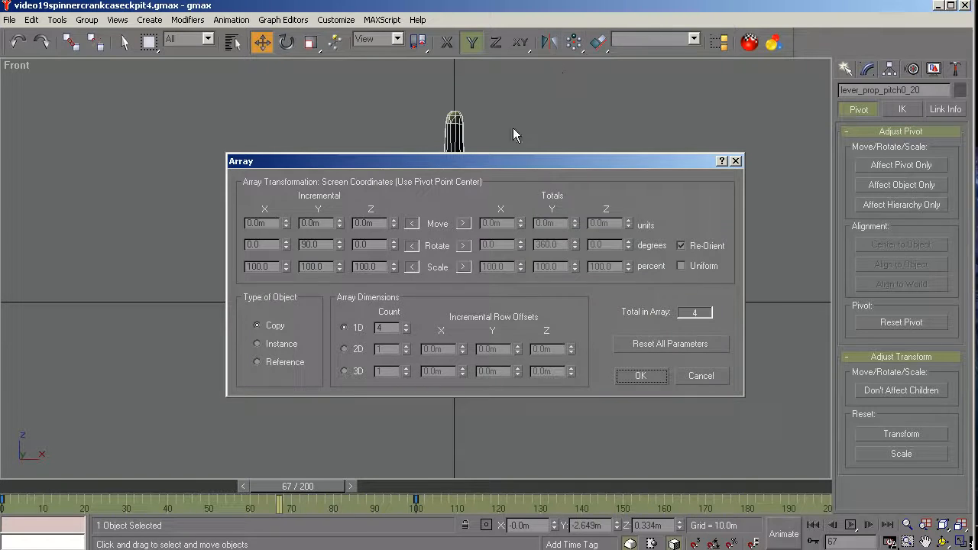
double_click(309, 244)
text(0)
key(Tab)
text(90)
click(645, 375)
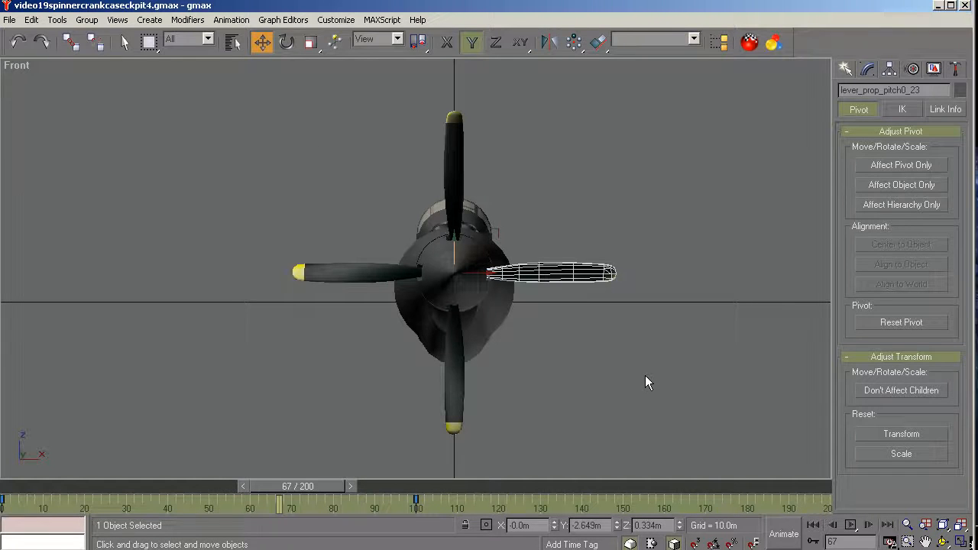
click(651, 370)
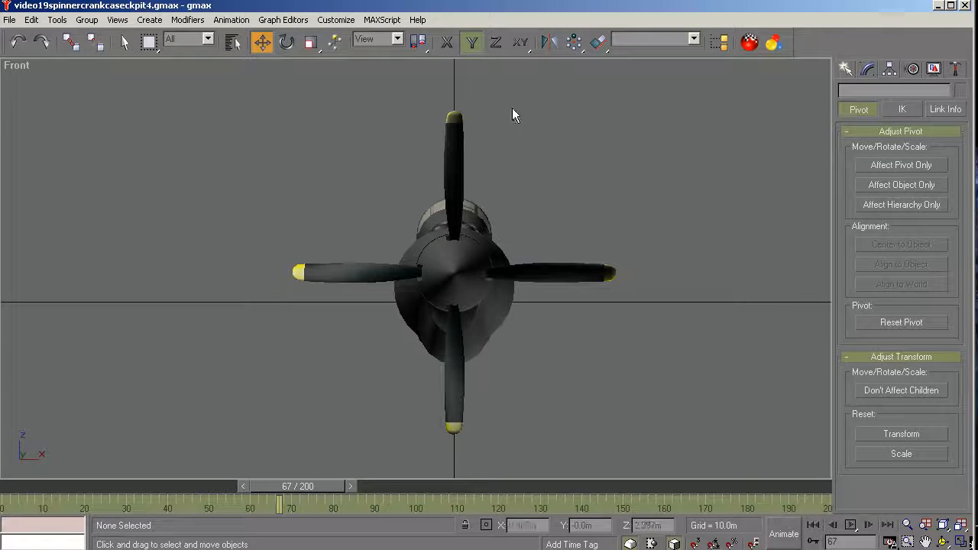
- Select the spinner prop0_still_01 from the object list and set the animation to frame 0
drag(503, 98, 435, 129)
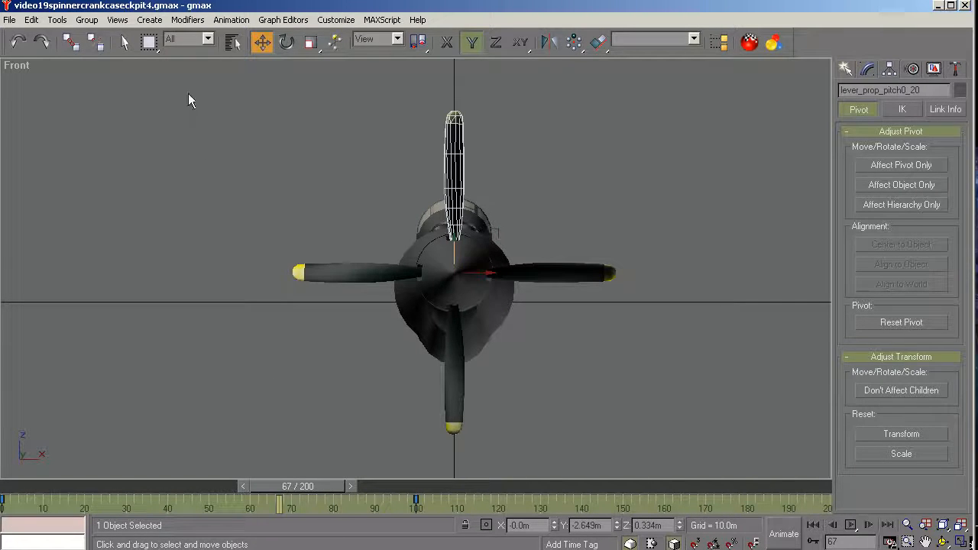
click(231, 42)
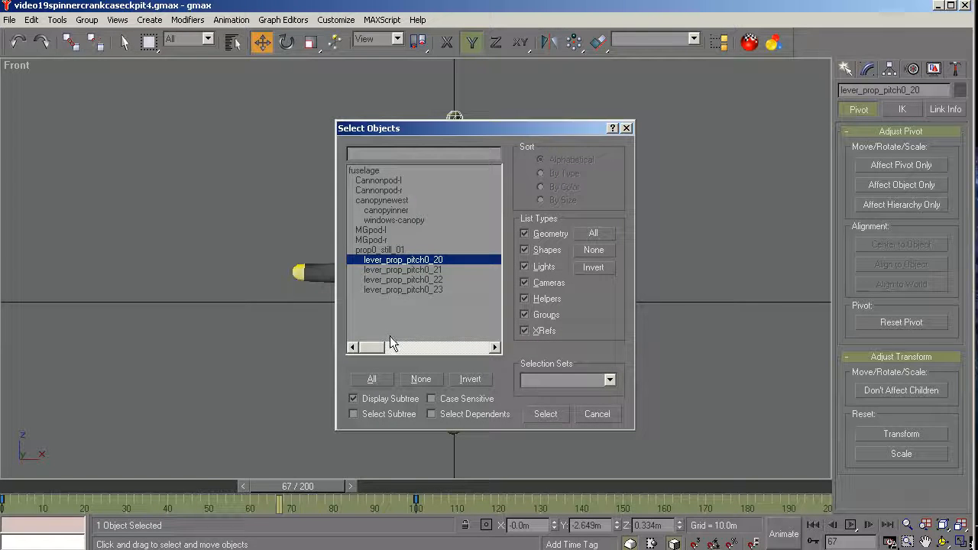
click(370, 252)
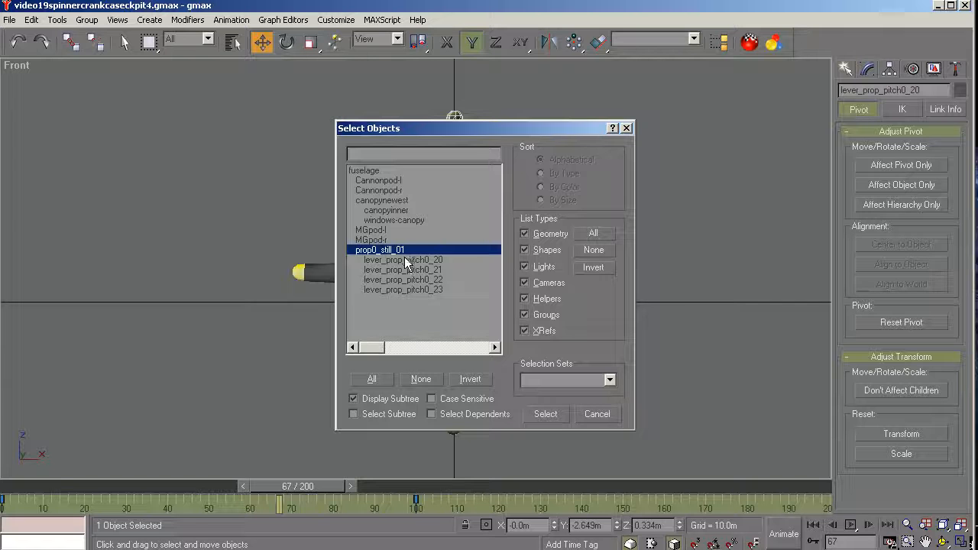
click(537, 409)
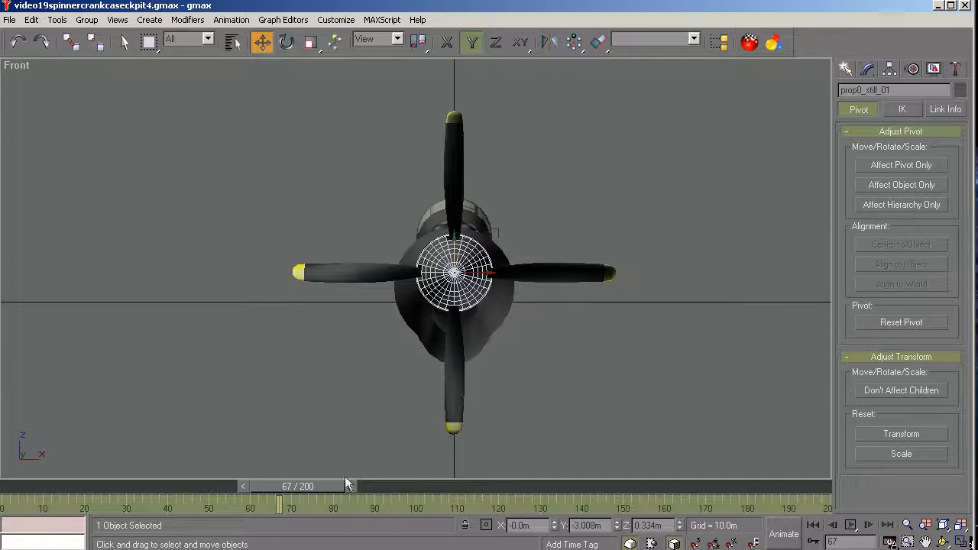
drag(299, 487, 23, 344)
key(w)
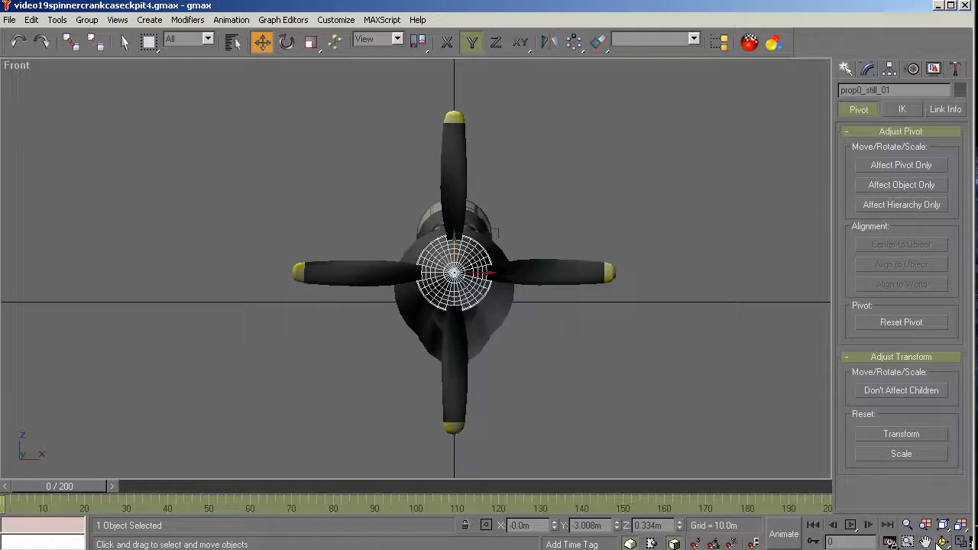
- Examine the four-blade propeller and the cutouts on the upper nose ahead of the canopy from several angles
click(942, 541)
drag(431, 345, 509, 376)
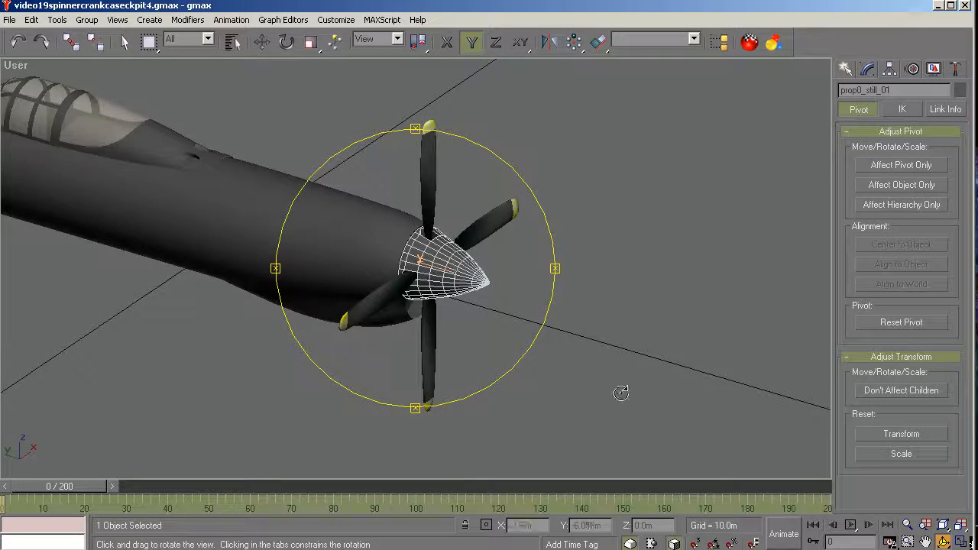
drag(620, 393, 349, 276)
scroll(299, 217, up, 4)
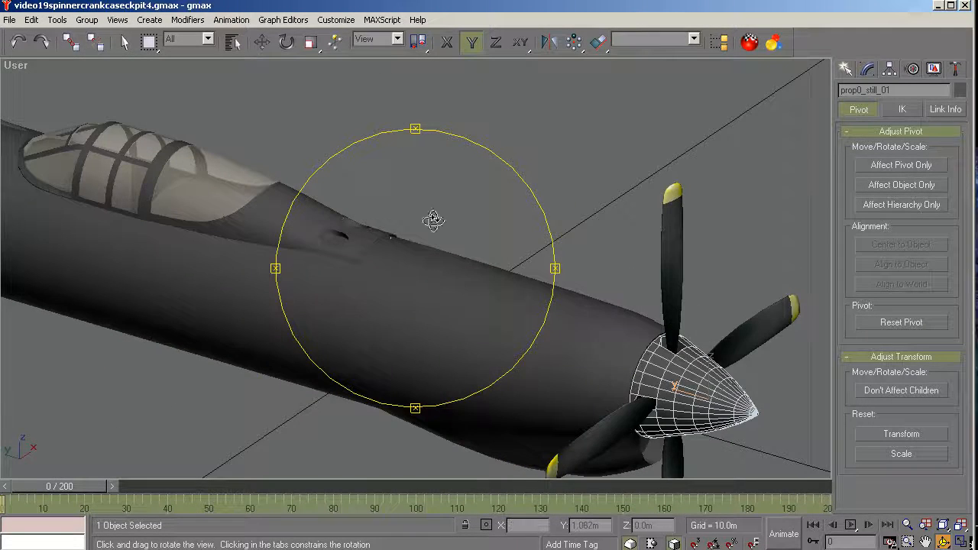
drag(400, 238, 398, 248)
scroll(424, 190, up, 5)
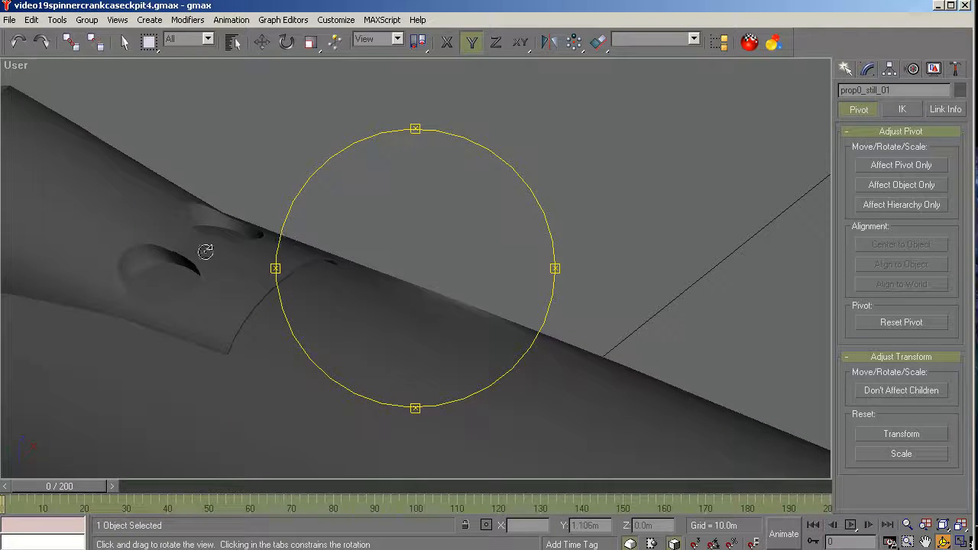
drag(349, 306, 305, 253)
scroll(306, 254, down, 5)
scroll(438, 344, up, 5)
drag(441, 343, 400, 328)
drag(556, 412, 487, 401)
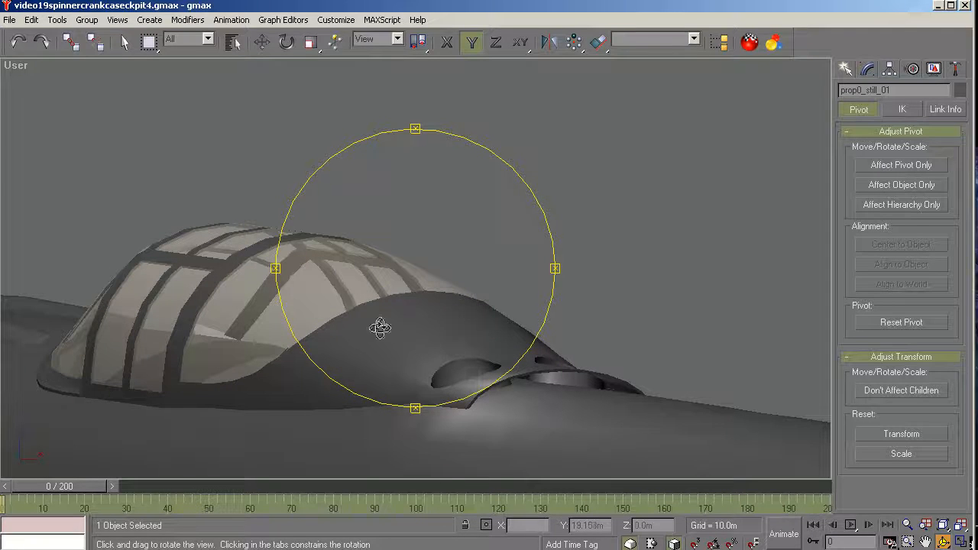
drag(397, 357, 306, 298)
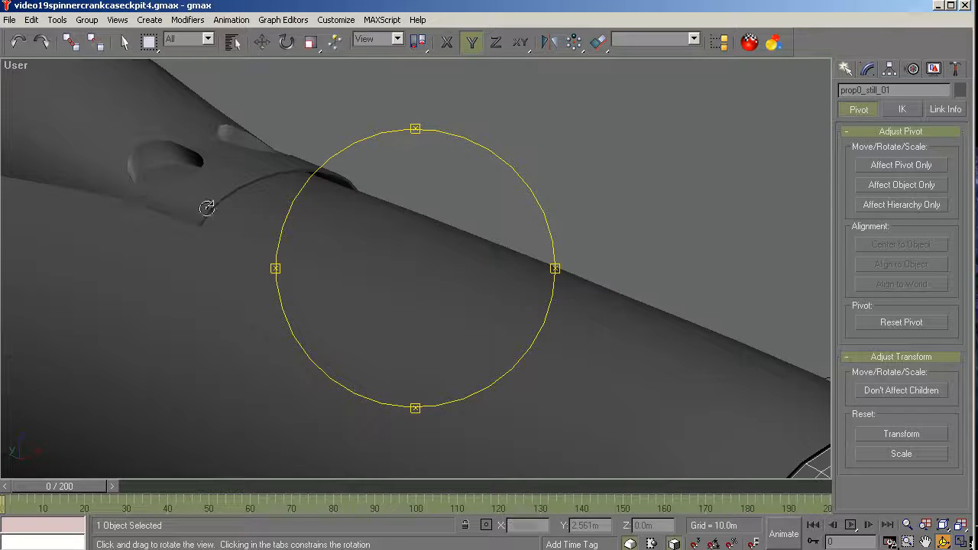
- Unhide Cylinder112-exhausts and examine how the two cylinders sit over the cutouts in the upper nose
click(934, 69)
click(894, 318)
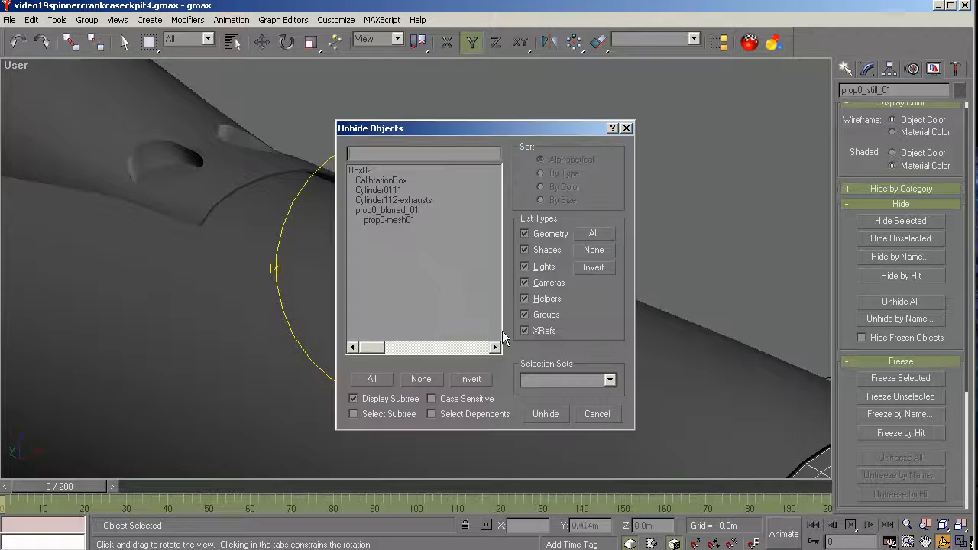
click(396, 200)
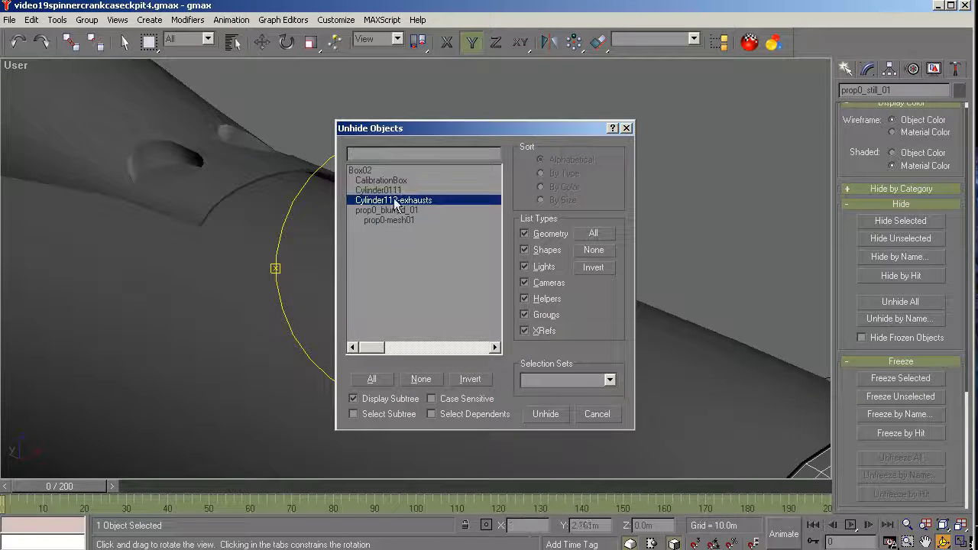
click(533, 413)
drag(444, 303, 419, 393)
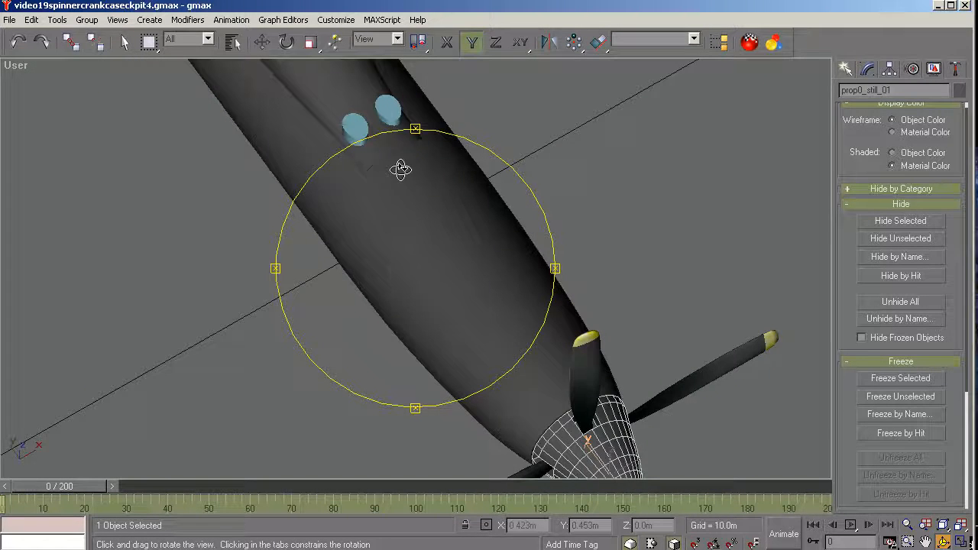
scroll(374, 97, up, 5)
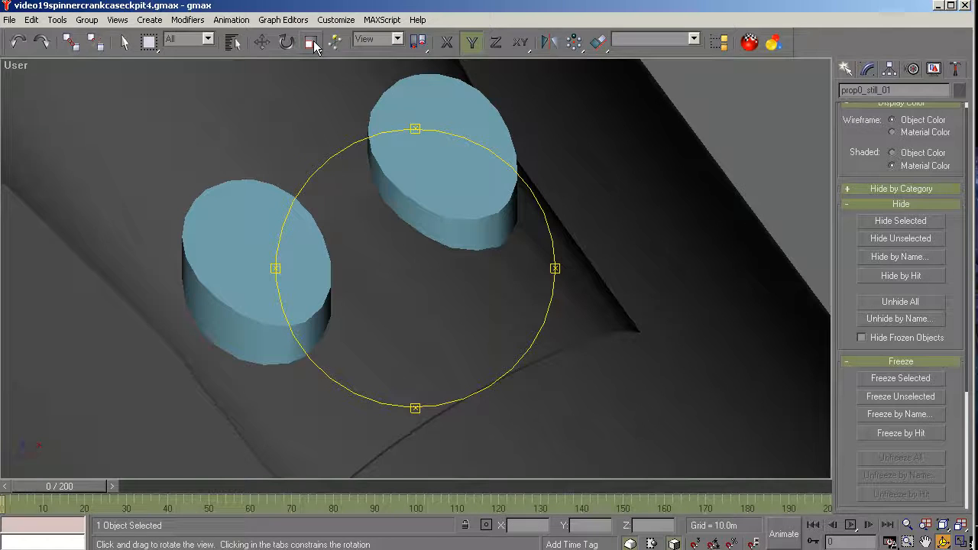
- Try non-uniform scaling on vertices of Cylinder112-exhausts, declining it for the whole spinner, and leave vertex editing
drag(315, 47, 306, 92)
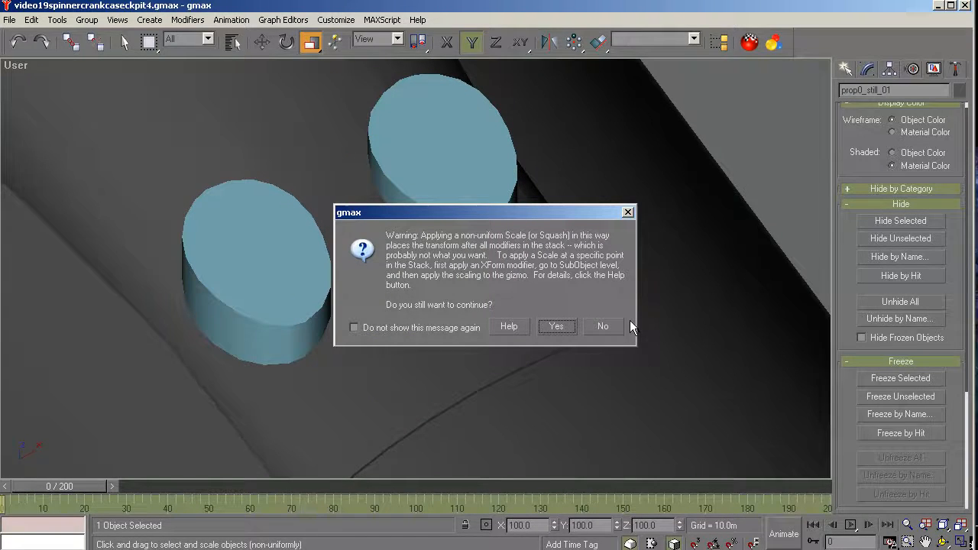
click(611, 329)
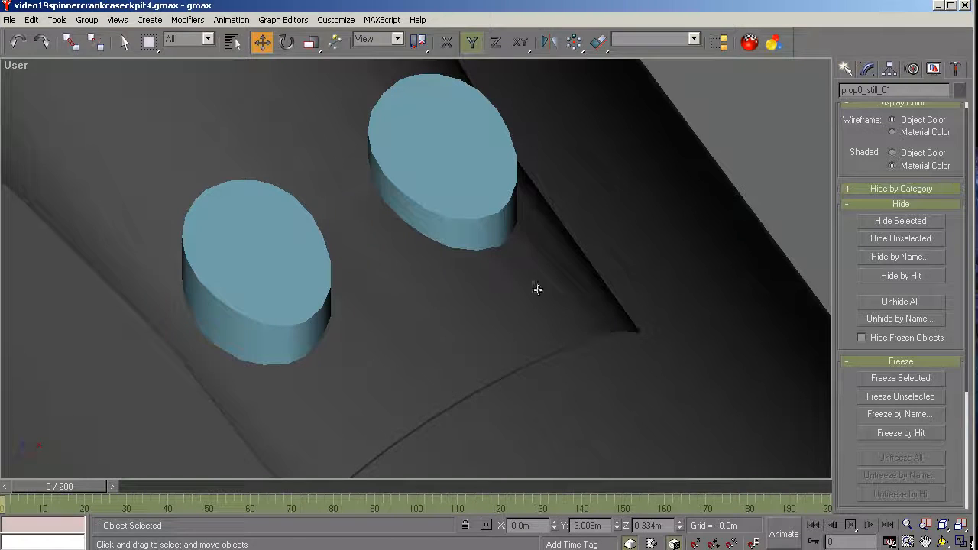
click(455, 173)
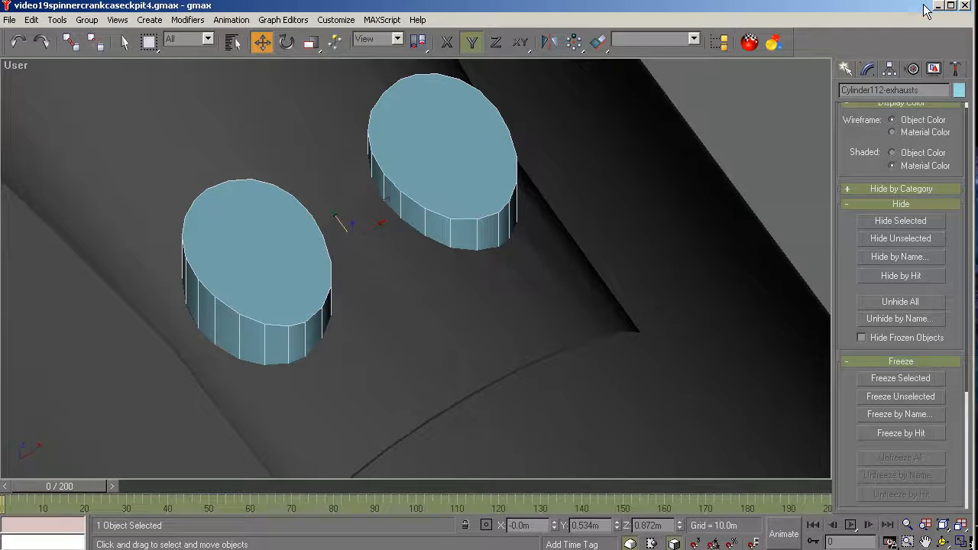
click(868, 70)
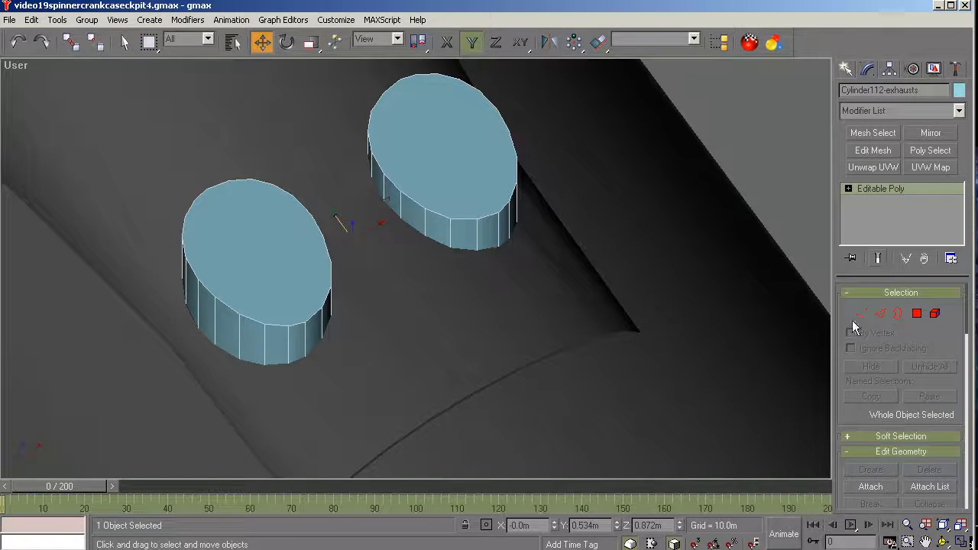
click(860, 313)
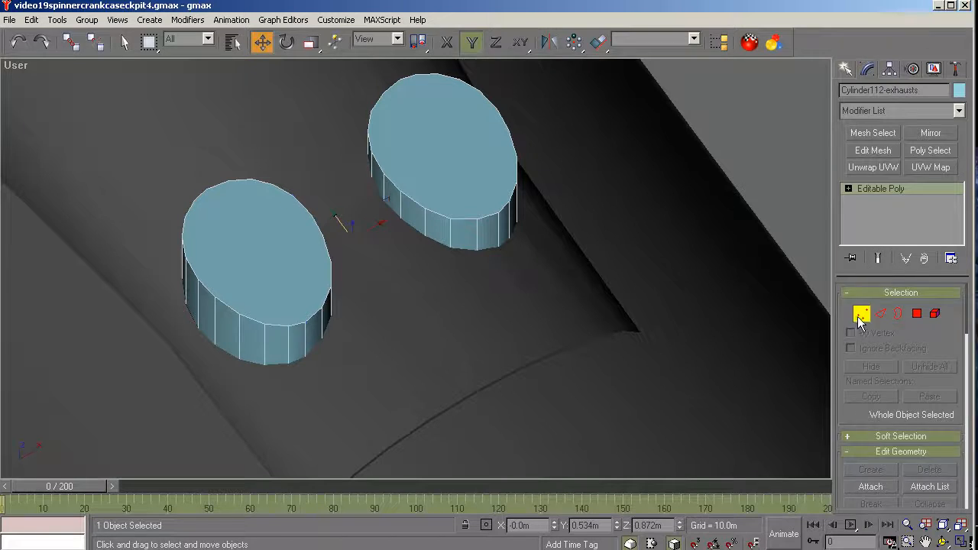
click(311, 43)
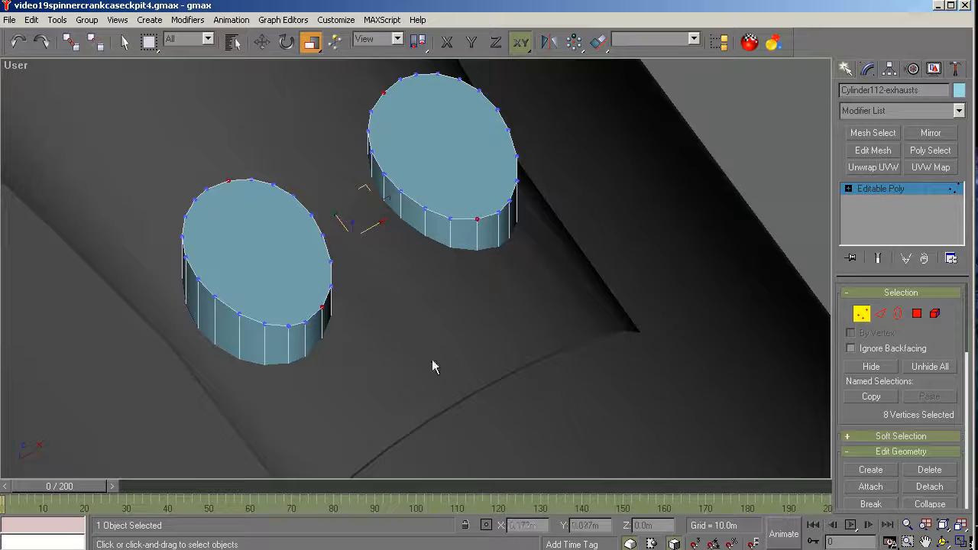
click(896, 188)
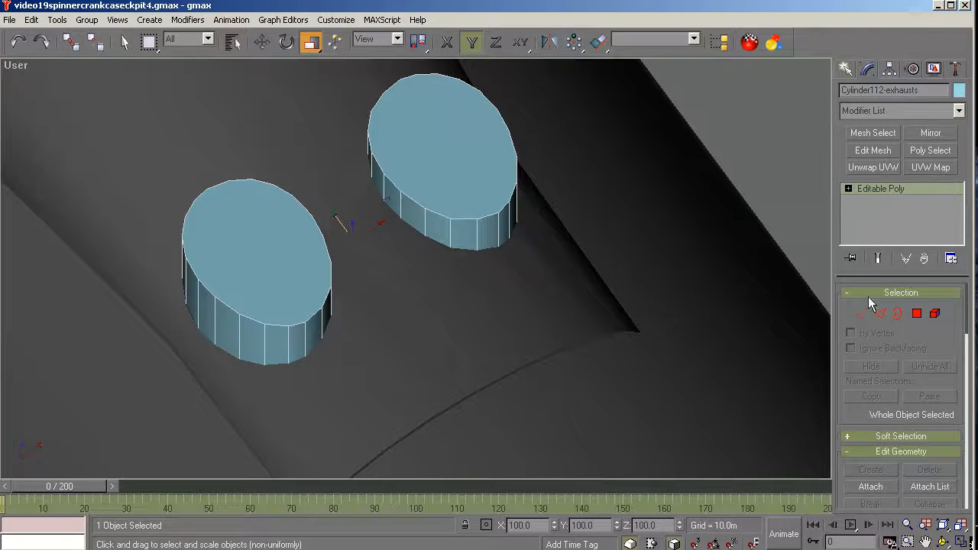
- Hide the two exhaust cylinders to expose the cutouts in the nose
click(934, 70)
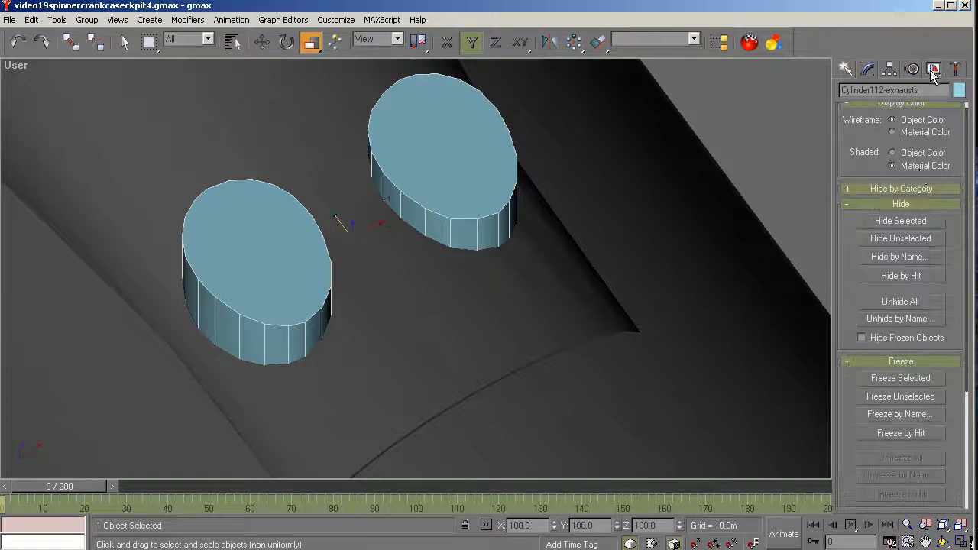
click(902, 221)
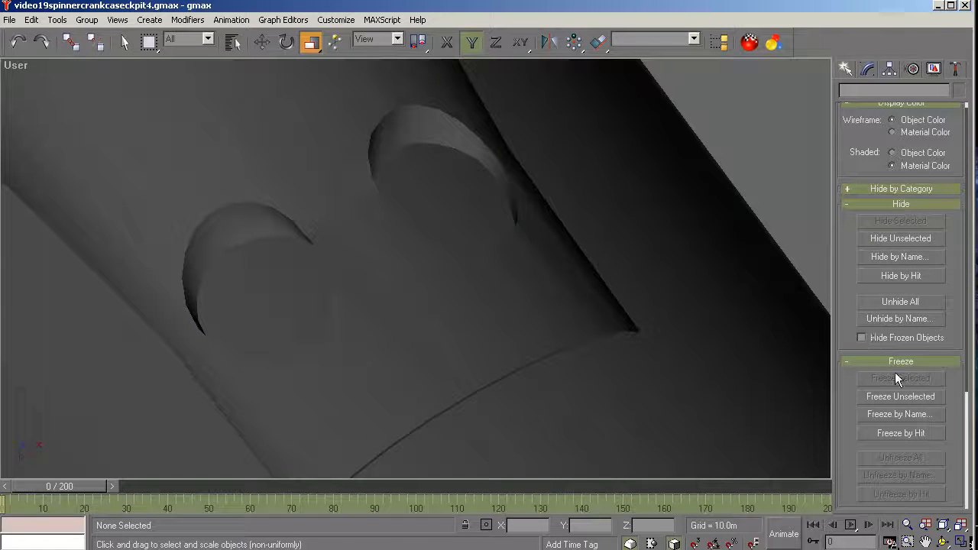
- Examine the two cutouts behind the canopy glazing and the whole fuselage with its propeller from several angles
click(943, 541)
drag(650, 404, 388, 424)
scroll(392, 384, up, 6)
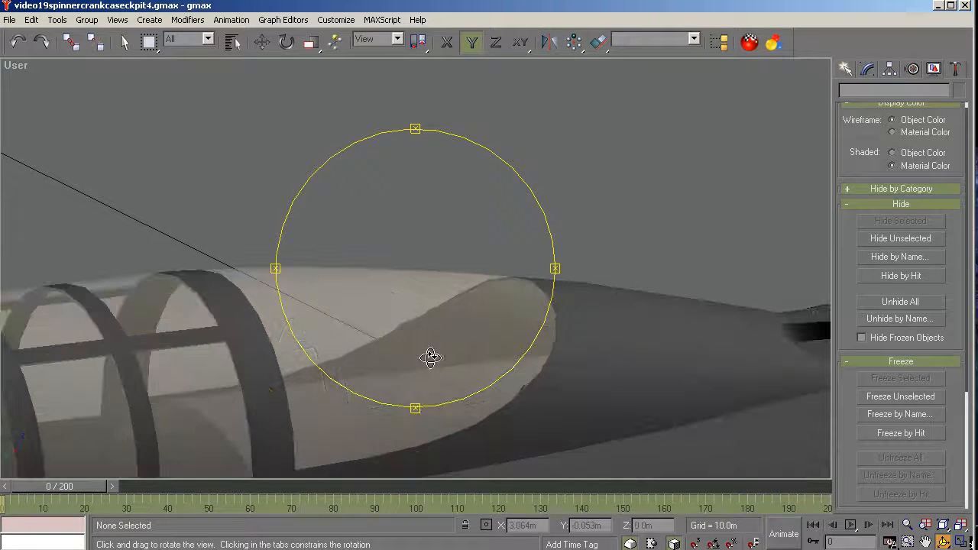
drag(437, 358, 485, 292)
scroll(372, 302, down, 8)
scroll(460, 196, up, 6)
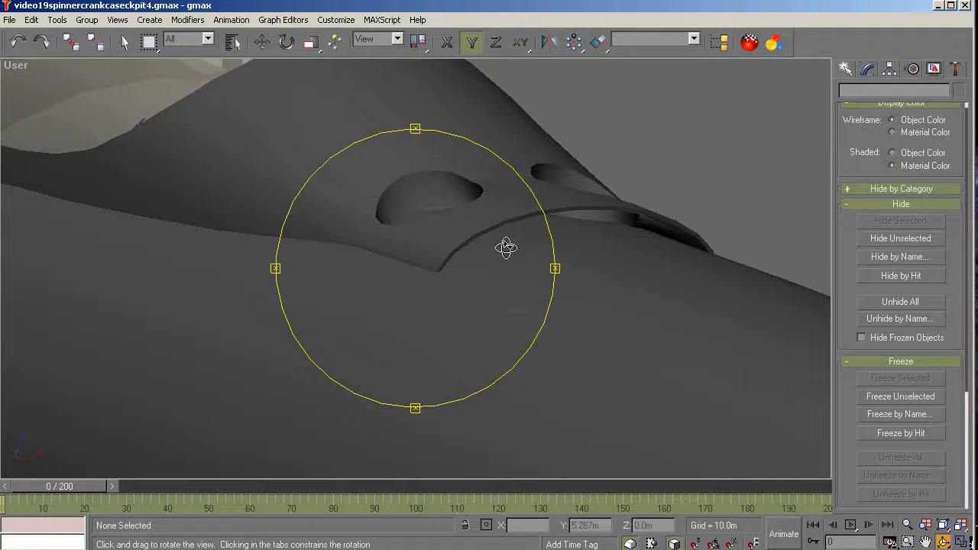
drag(505, 247, 478, 253)
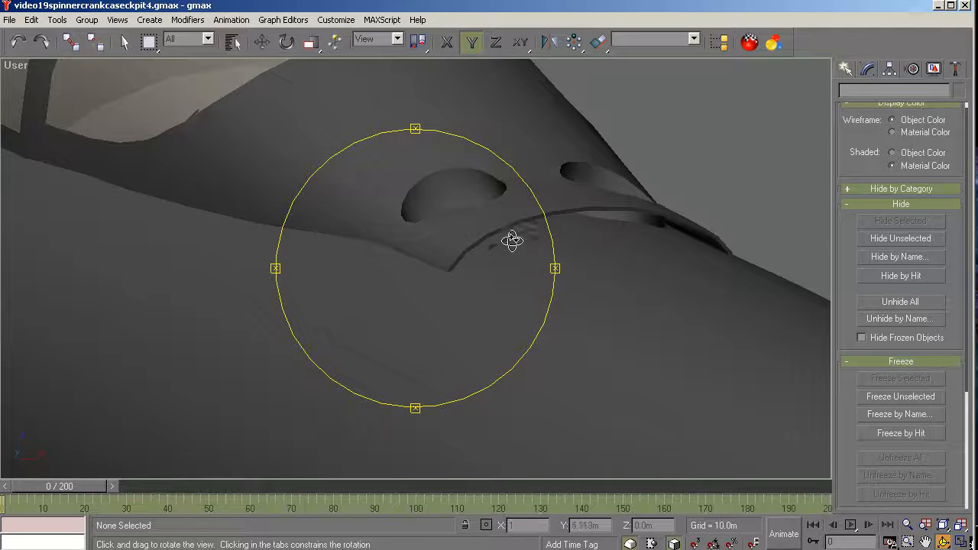
drag(498, 253, 681, 232)
drag(489, 262, 441, 304)
drag(454, 338, 550, 222)
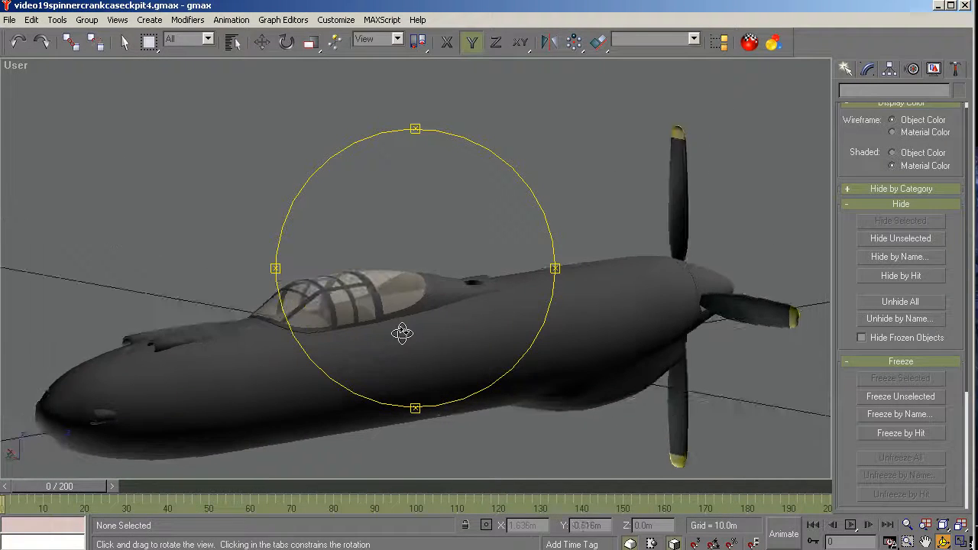
- Select canopynewest to inspect its frame mesh and Editable Poly structure, then clear the selection
scroll(389, 310, up, 5)
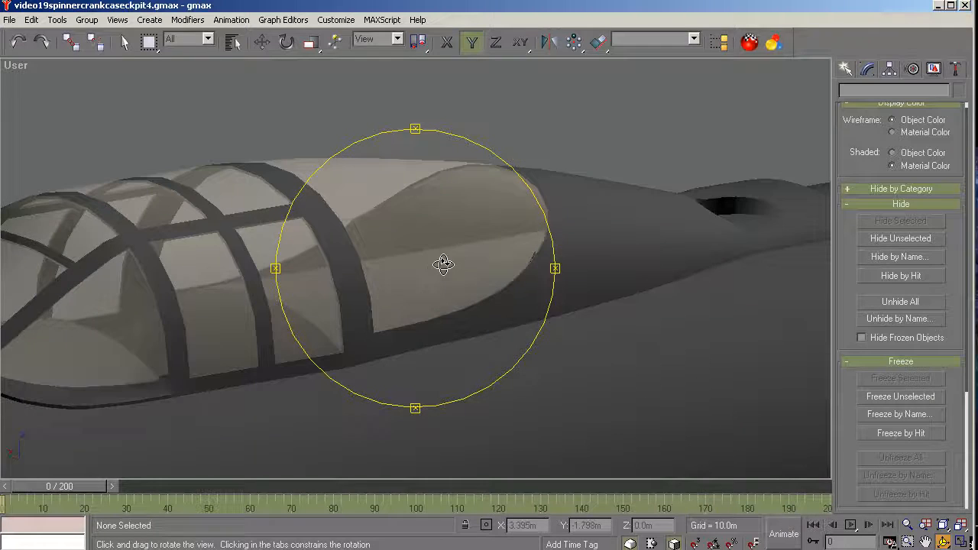
drag(443, 265, 459, 257)
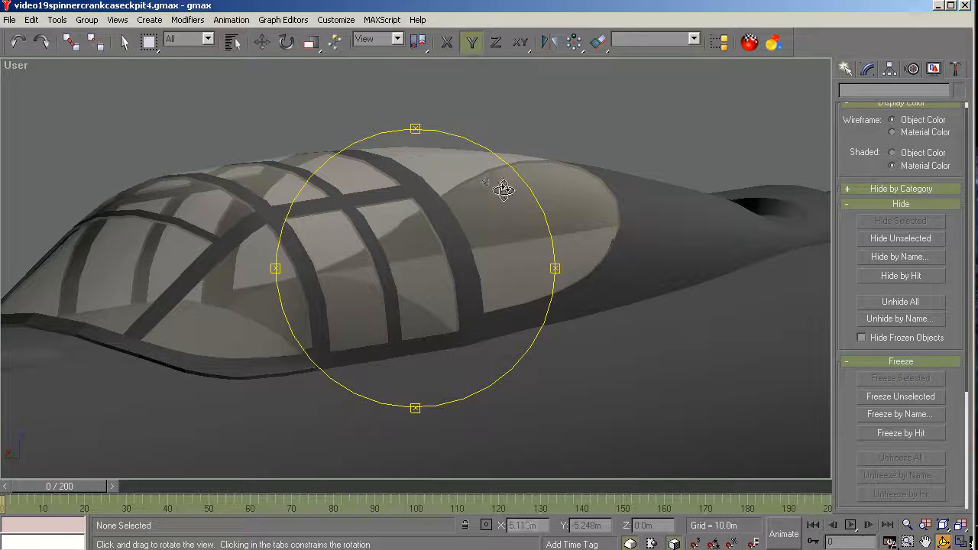
key(r)
click(653, 206)
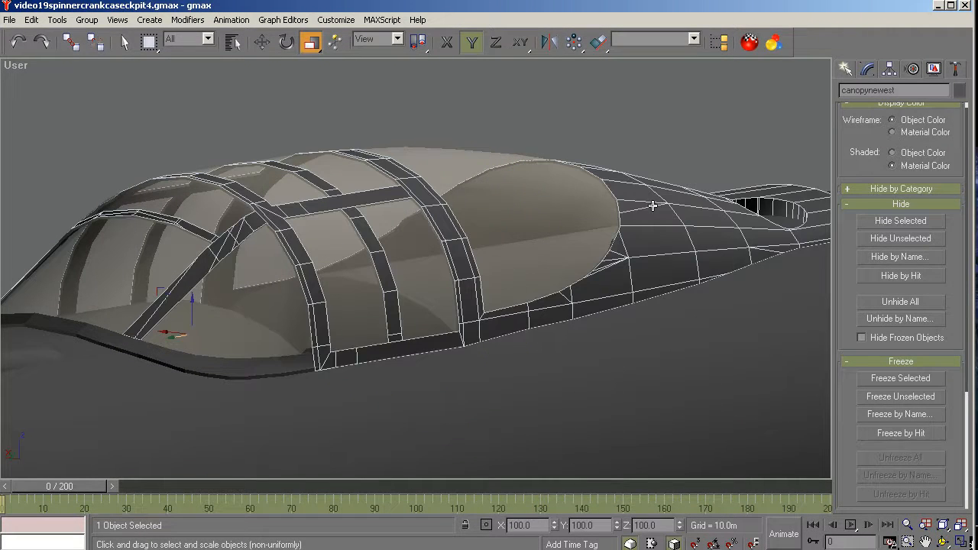
click(263, 43)
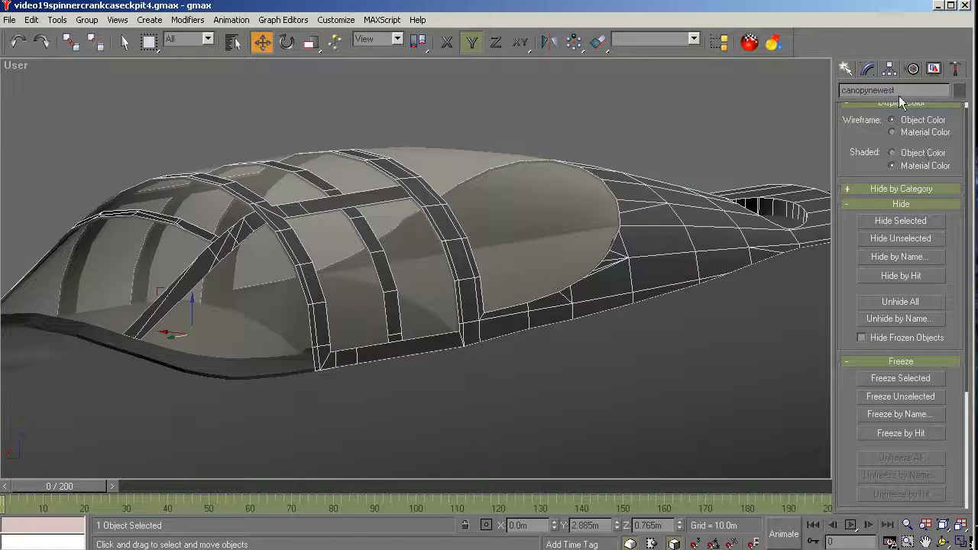
click(868, 70)
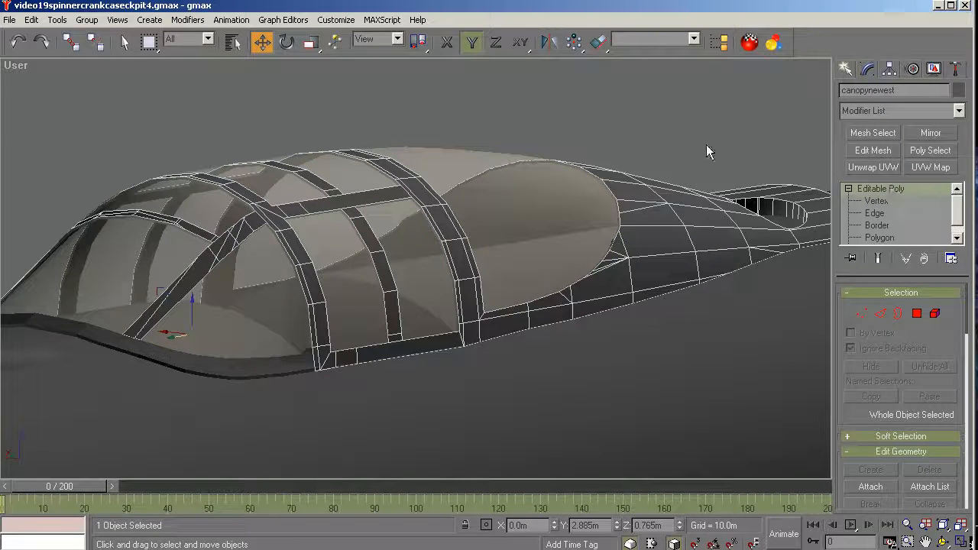
click(645, 114)
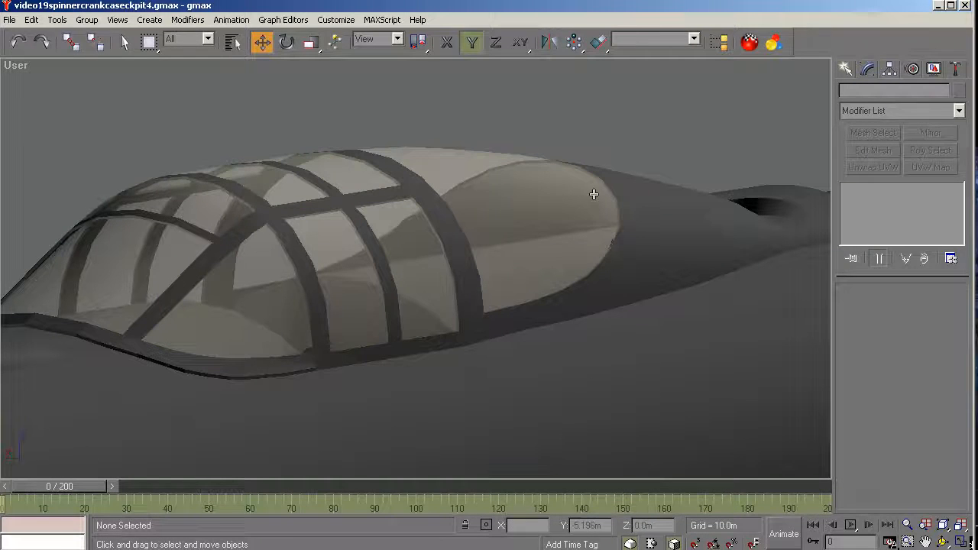
- Select canopyinner and highlight all of its polygons at the Polygon sub-object level
click(567, 202)
click(567, 201)
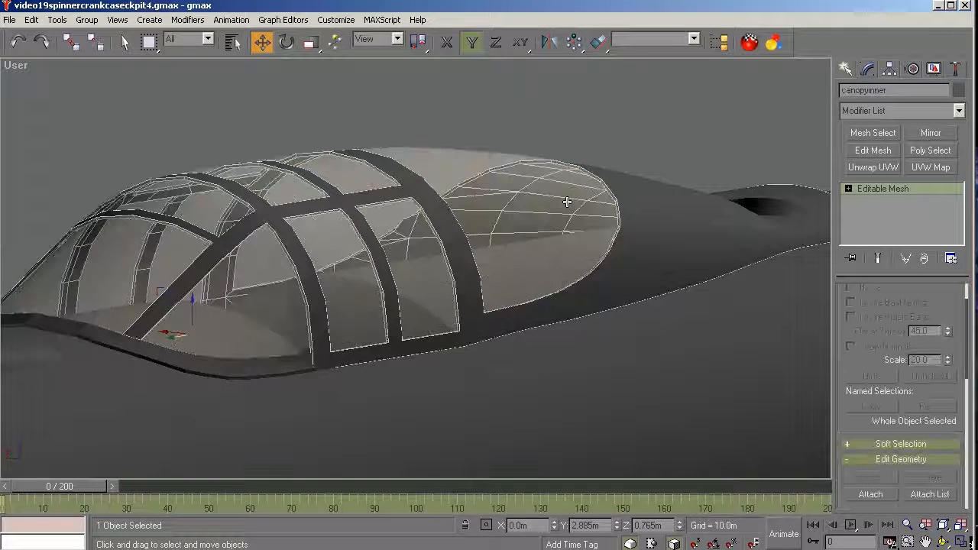
click(849, 188)
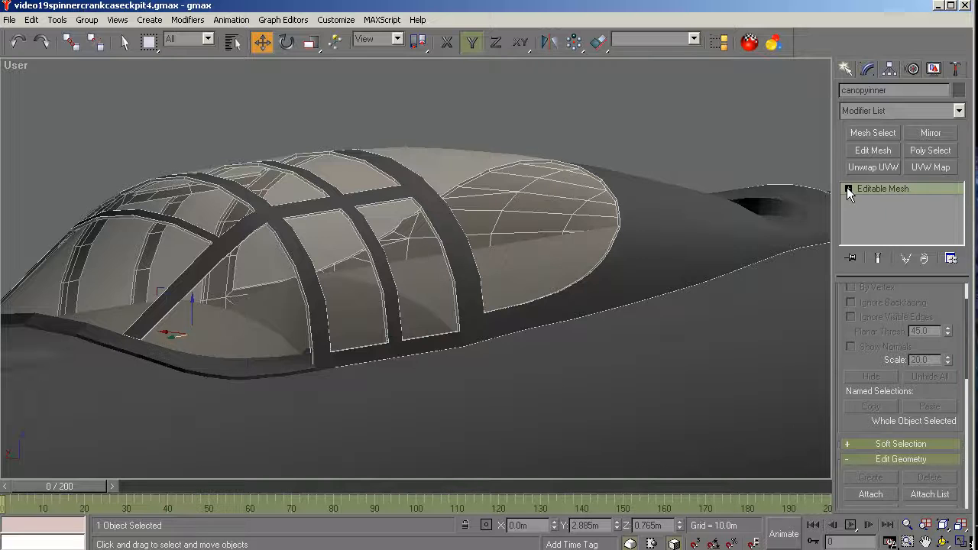
click(879, 238)
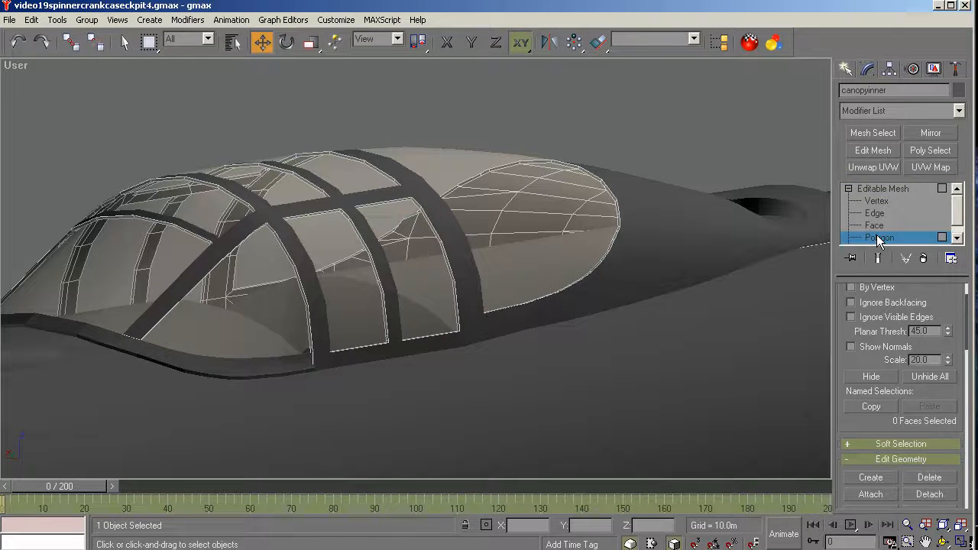
click(32, 20)
click(67, 138)
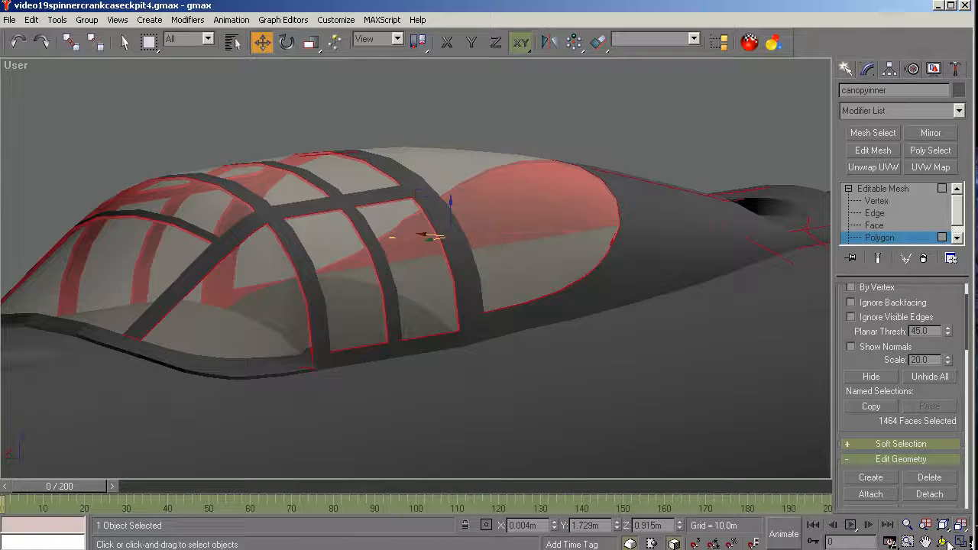
- Examine the highlighted inner faces around the canopy frames, then leave polygon editing and deselect canopyinner
click(905, 524)
drag(268, 277, 288, 177)
drag(425, 213, 391, 241)
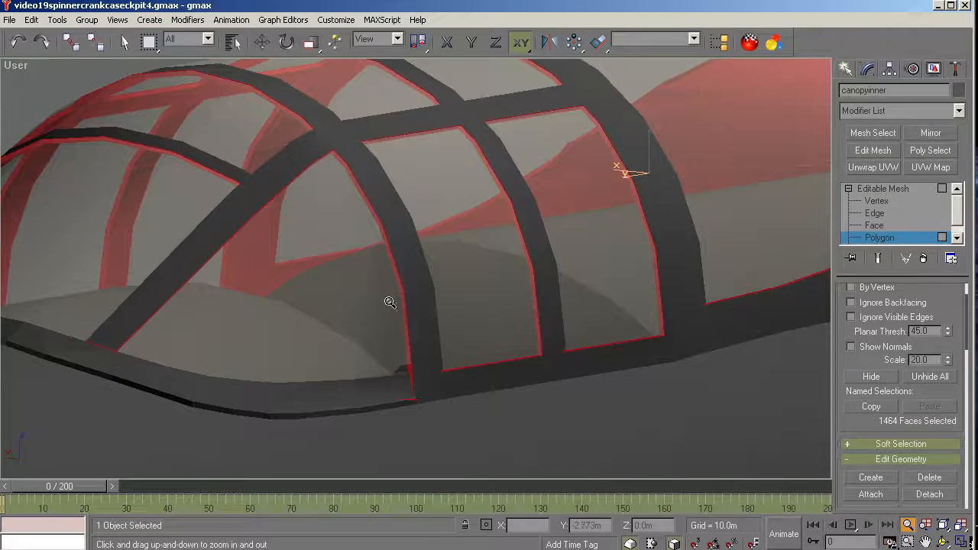
drag(517, 343, 519, 361)
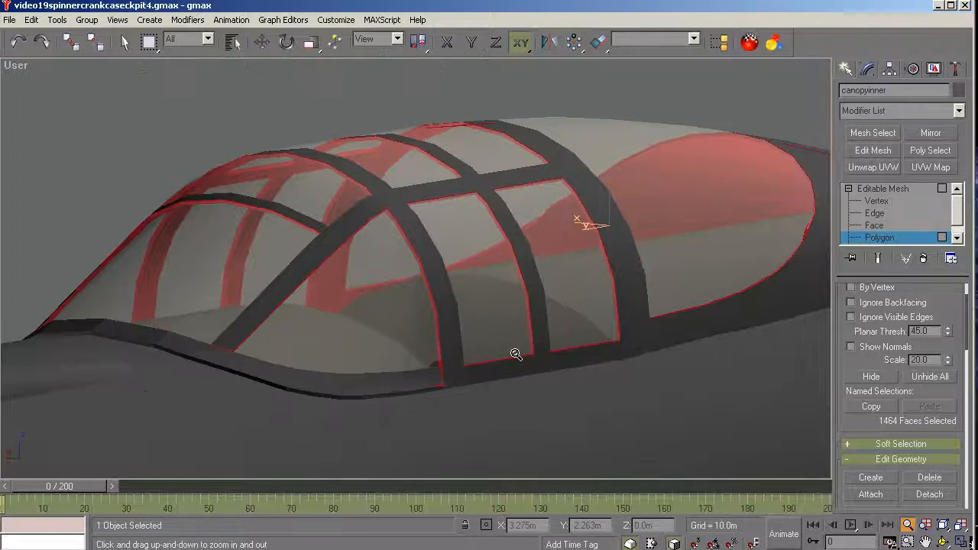
drag(557, 322, 539, 315)
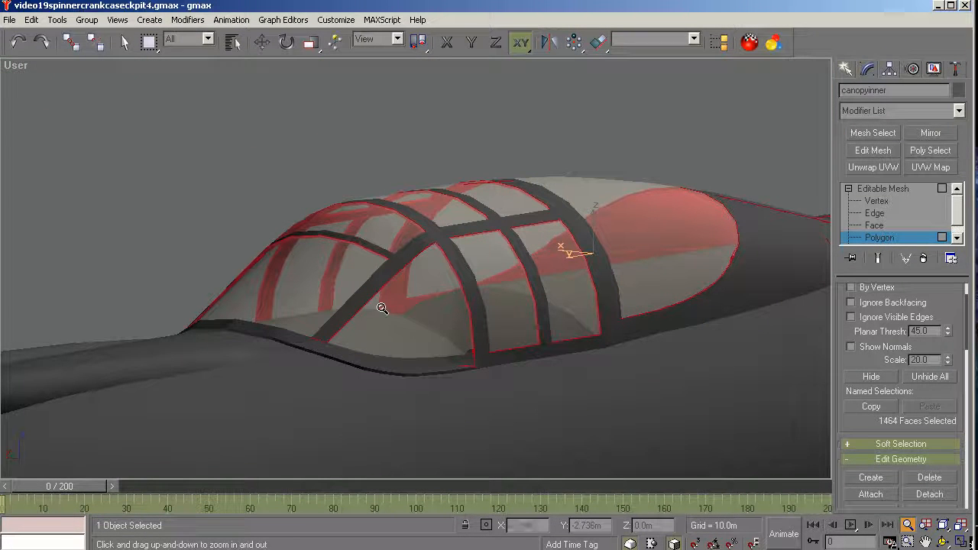
click(872, 188)
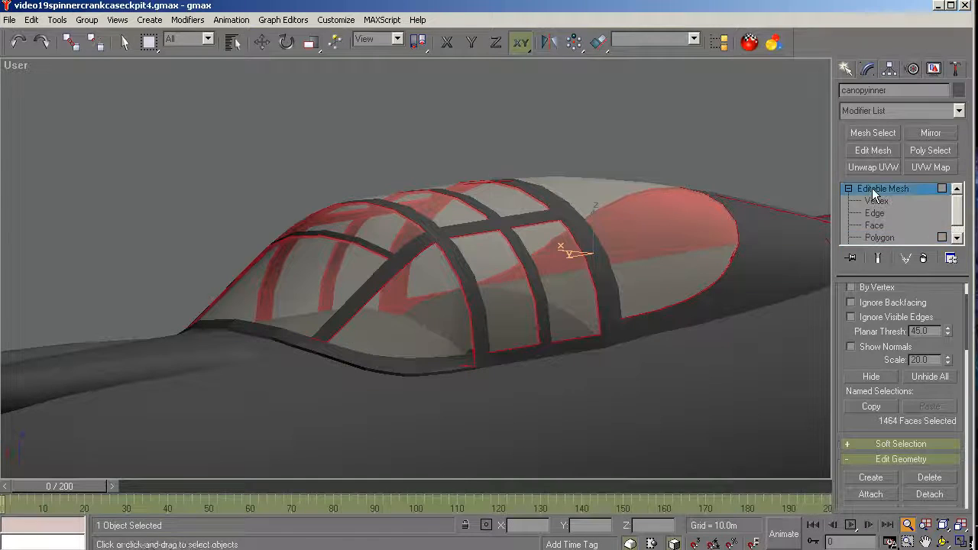
key(w)
click(727, 123)
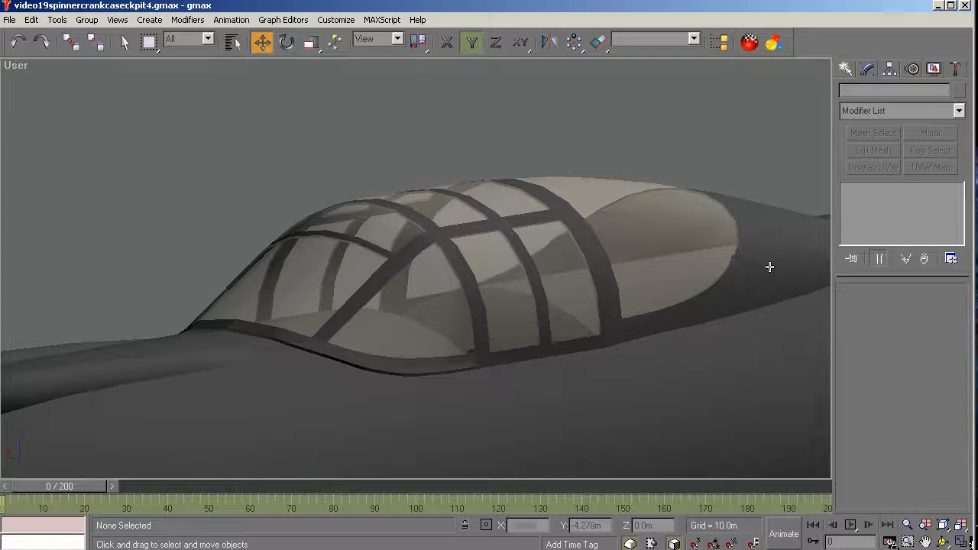
- Inspect the inner edges of the canopy frames and rear glazing up close, then view the whole aircraft side-on
click(944, 541)
drag(481, 306, 559, 171)
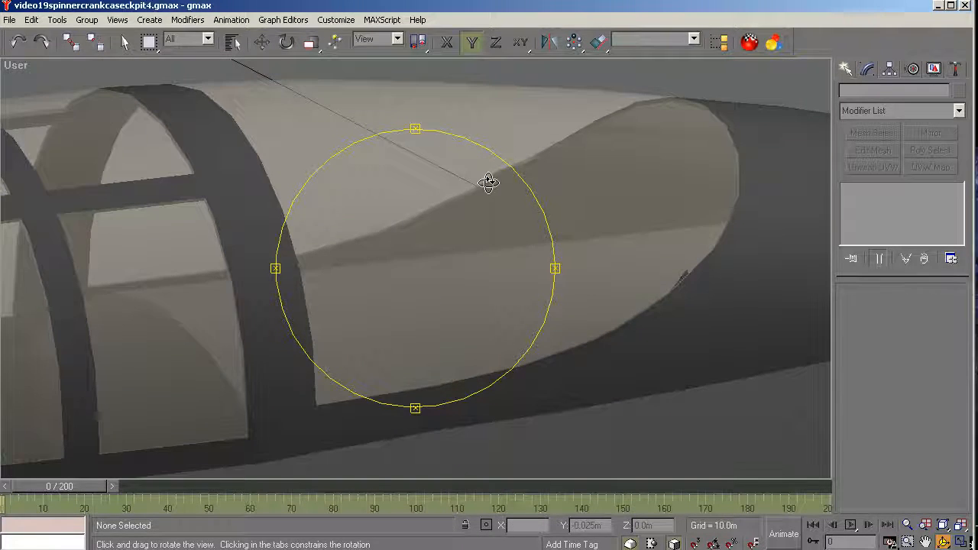
scroll(488, 180, up, 3)
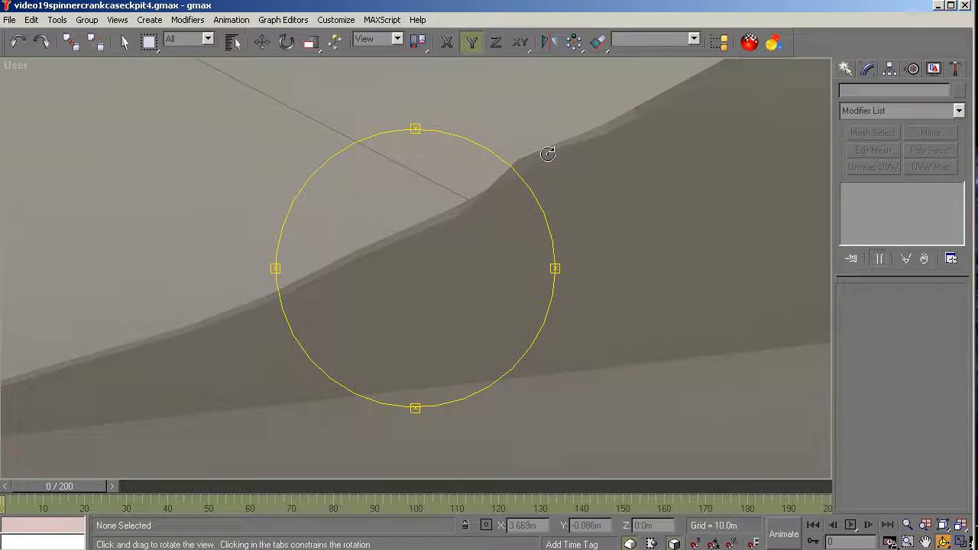
scroll(548, 153, down, 4)
scroll(484, 217, up, 3)
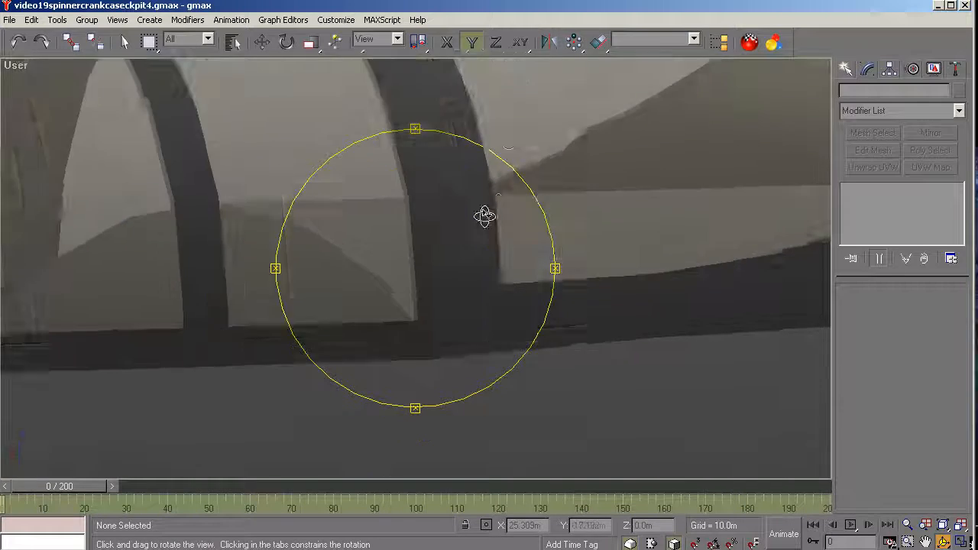
mouse_move(485, 216)
mouse_down()
mouse_move(452, 226)
mouse_move(369, 188)
mouse_move(396, 227)
mouse_move(451, 217)
mouse_move(465, 227)
mouse_move(463, 212)
mouse_move(489, 207)
mouse_up()
scroll(368, 186, down, 6)
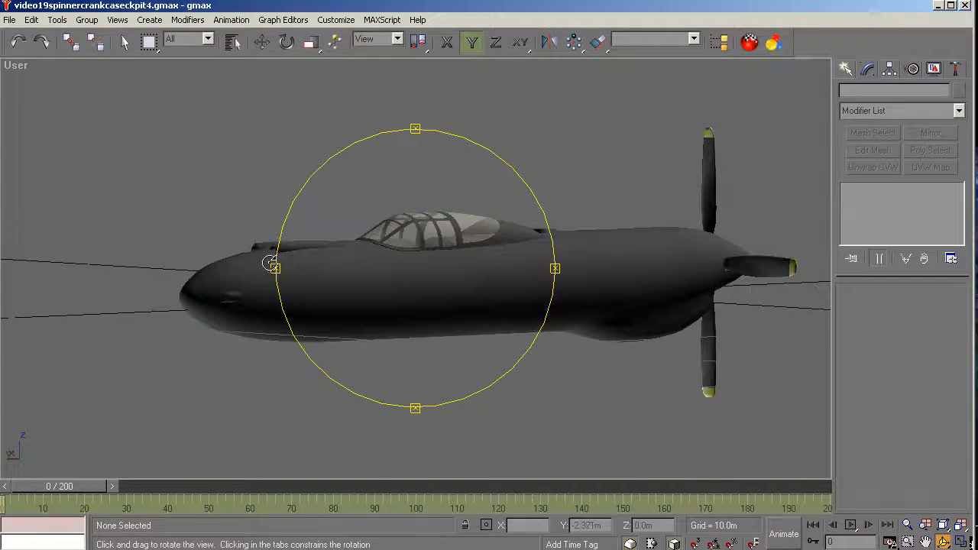
- Select MGpod-r, the far one of the two long pods on the upper nose
scroll(271, 263, up, 8)
key(w)
click(240, 147)
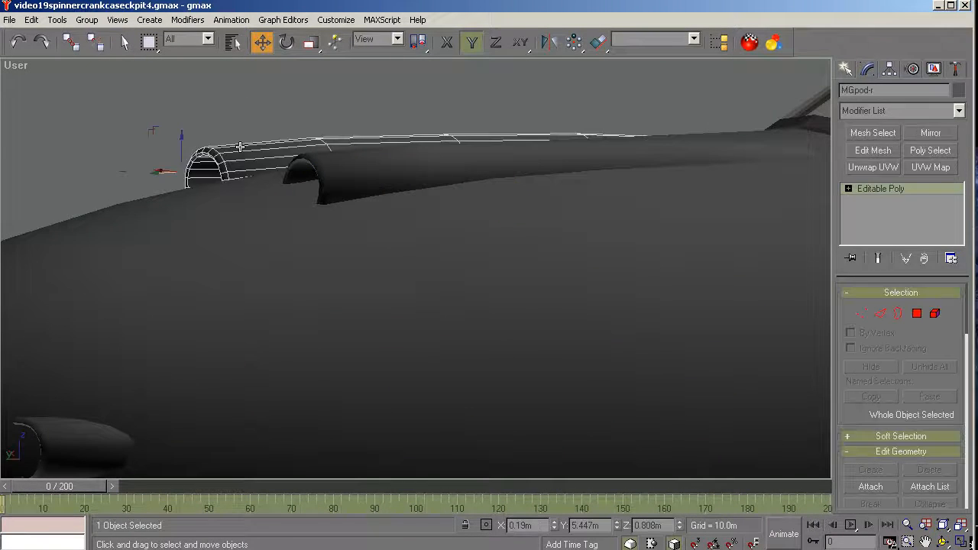
scroll(252, 147, down, 2)
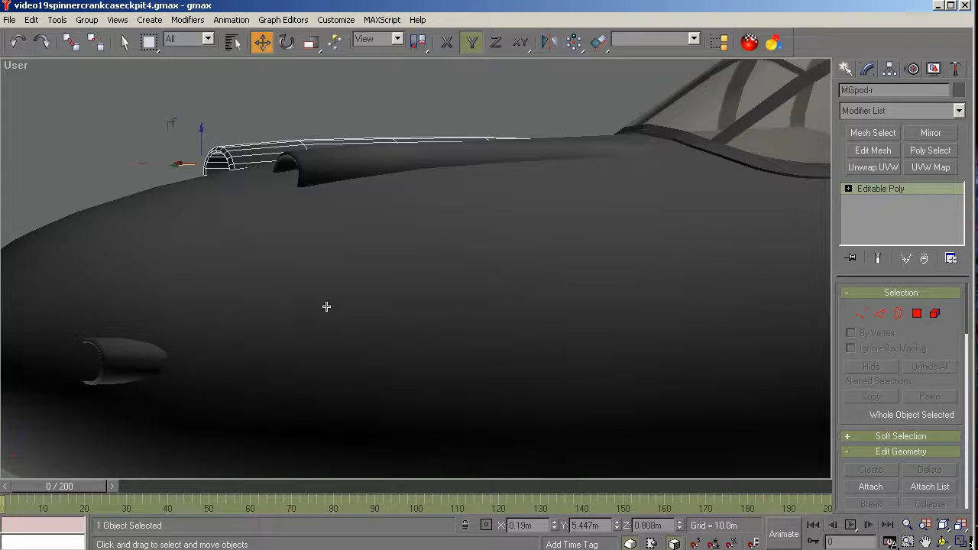
scroll(327, 306, down, 2)
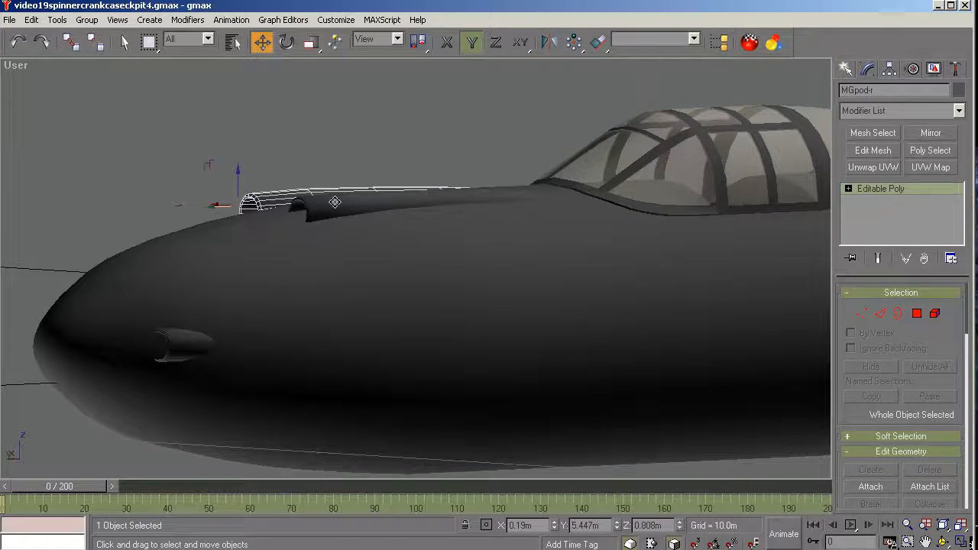
- Examine the open front ends and wall thickness of the two upper-nose pods from several angles
click(943, 541)
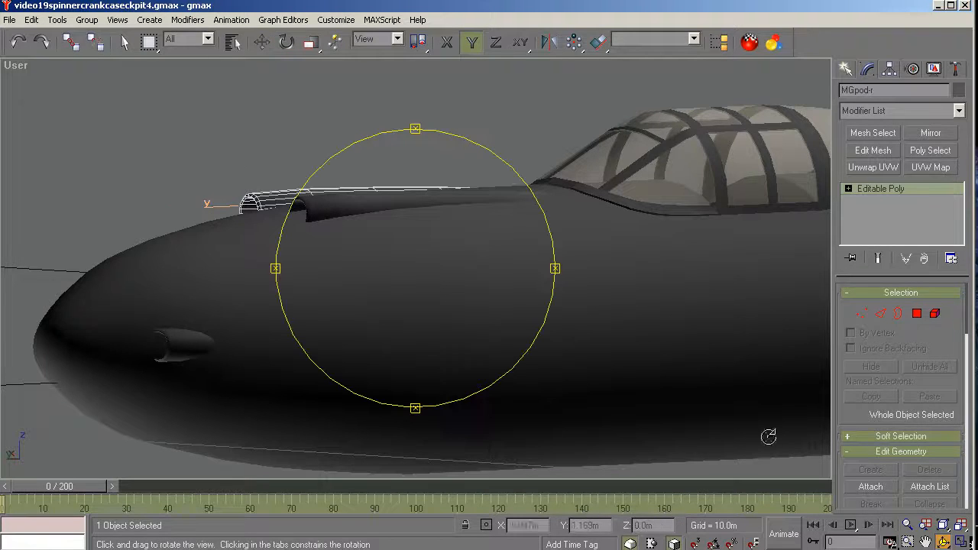
mouse_move(330, 264)
mouse_down()
mouse_move(350, 275)
mouse_move(341, 273)
mouse_up()
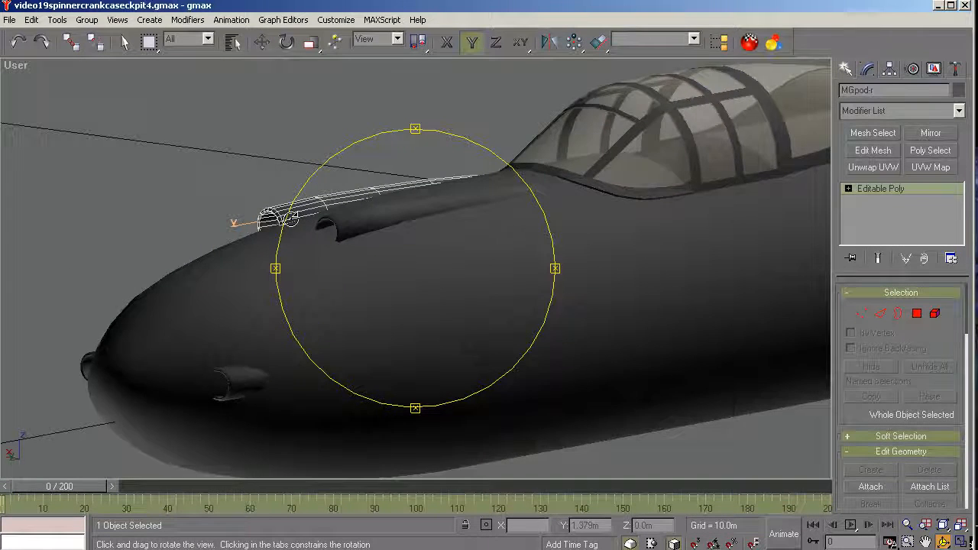
drag(288, 216, 328, 247)
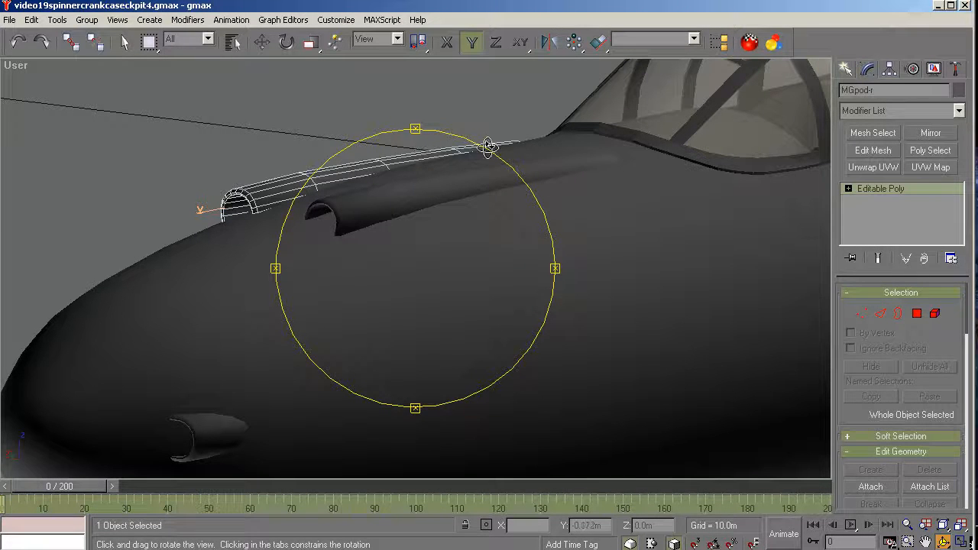
drag(293, 176, 232, 211)
scroll(221, 198, up, 3)
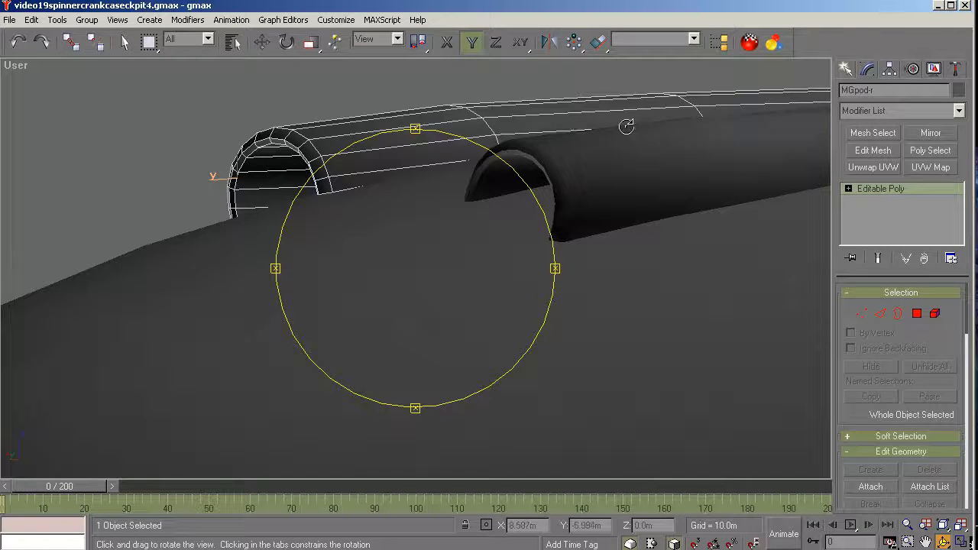
drag(404, 181, 341, 170)
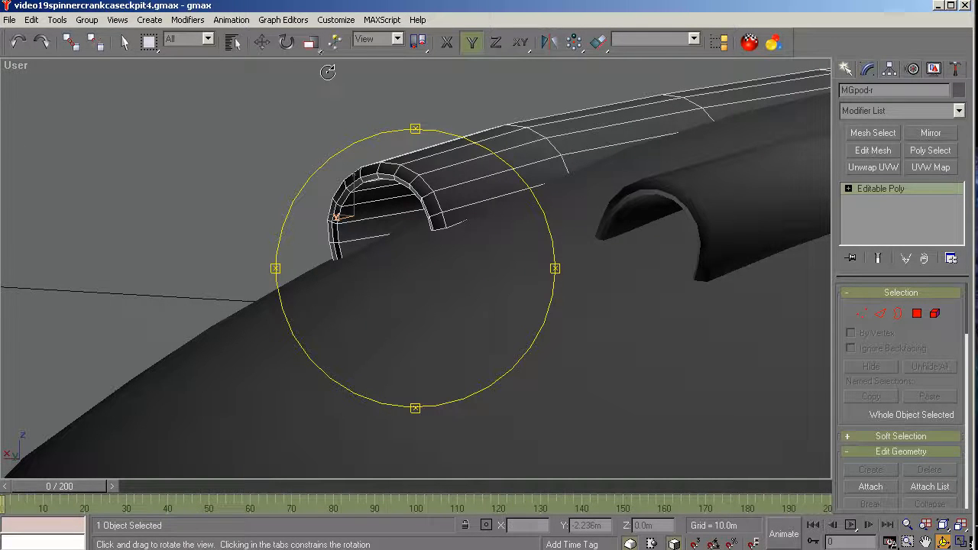
drag(378, 210, 381, 231)
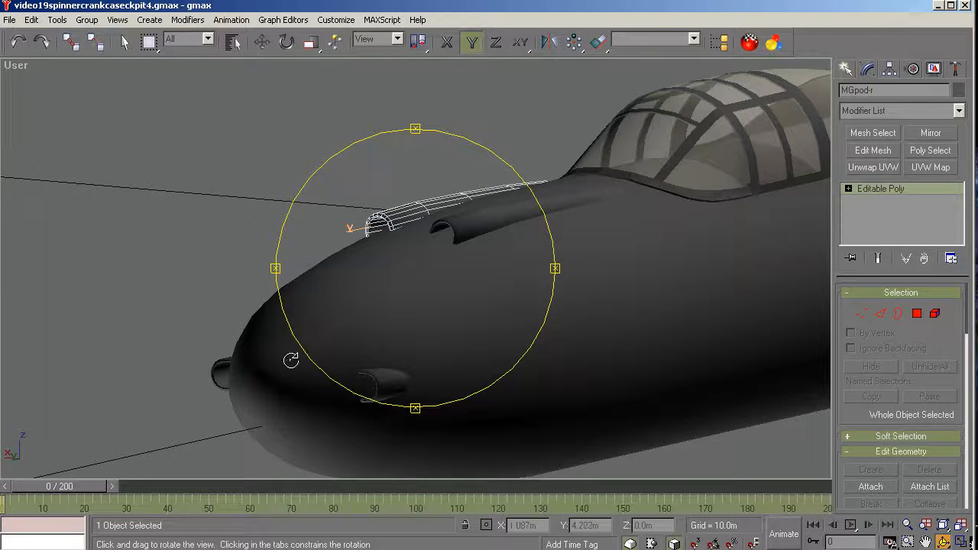
- Unhide only Cylinder0111, the pair of cylinders at the front openings of the upper-nose pods
mouse_move(403, 364)
mouse_down()
mouse_move(415, 354)
mouse_move(417, 393)
mouse_move(399, 373)
mouse_up()
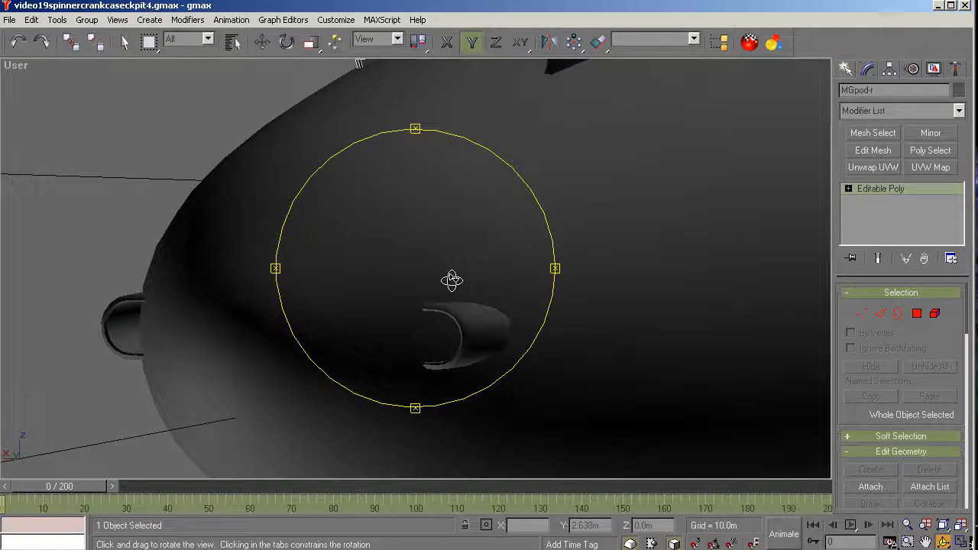
drag(448, 286, 688, 176)
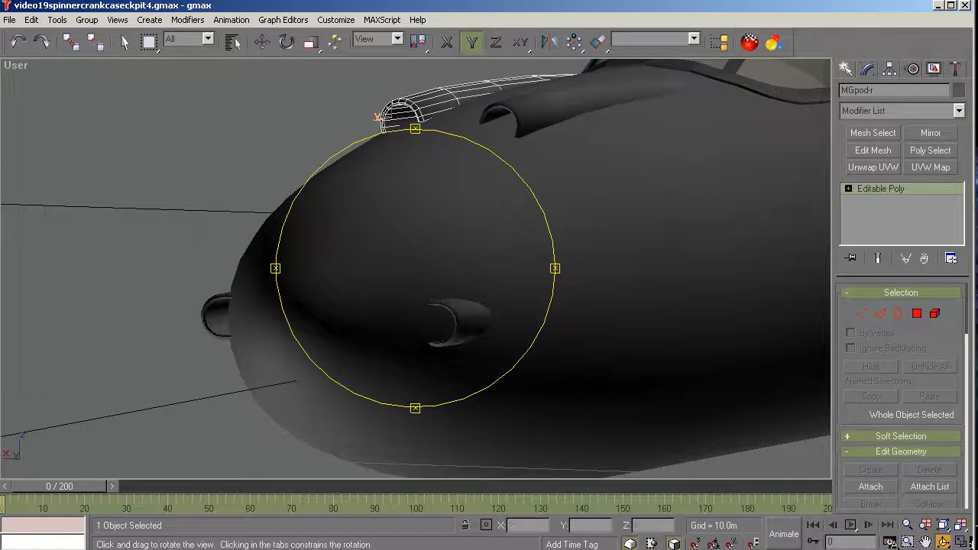
click(933, 70)
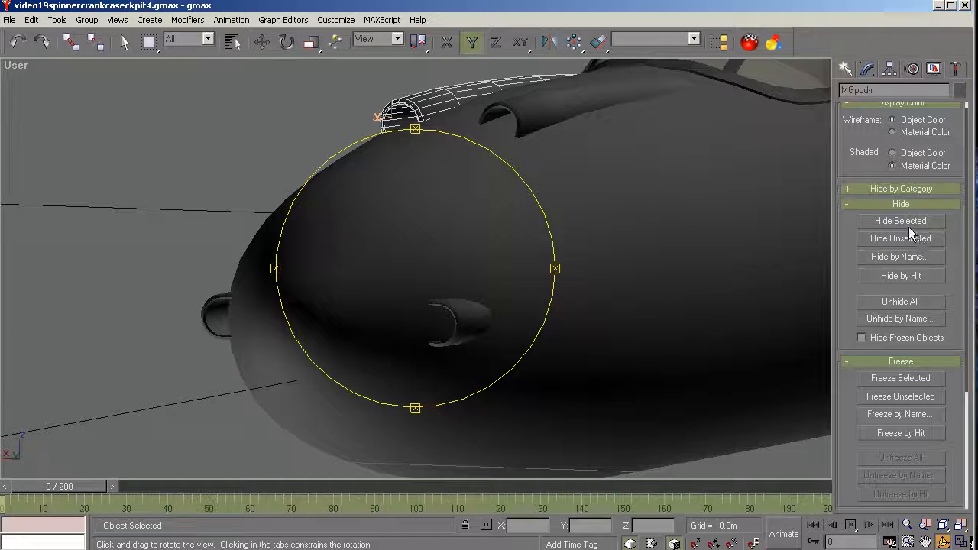
click(898, 320)
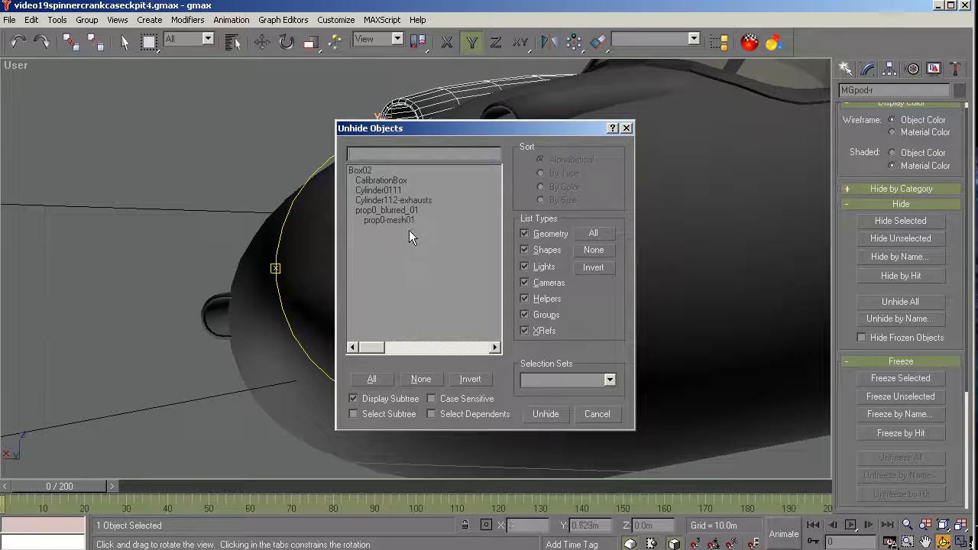
click(382, 199)
click(380, 190)
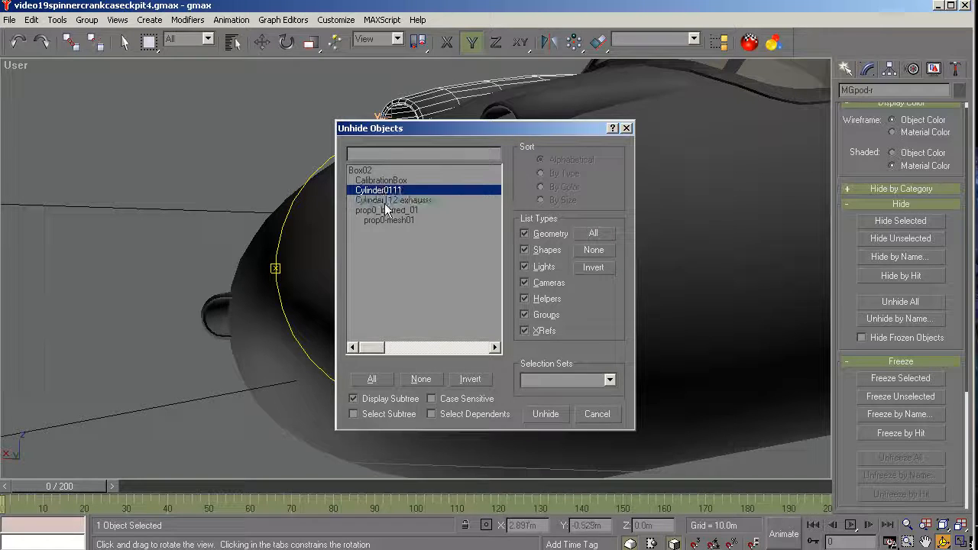
click(556, 418)
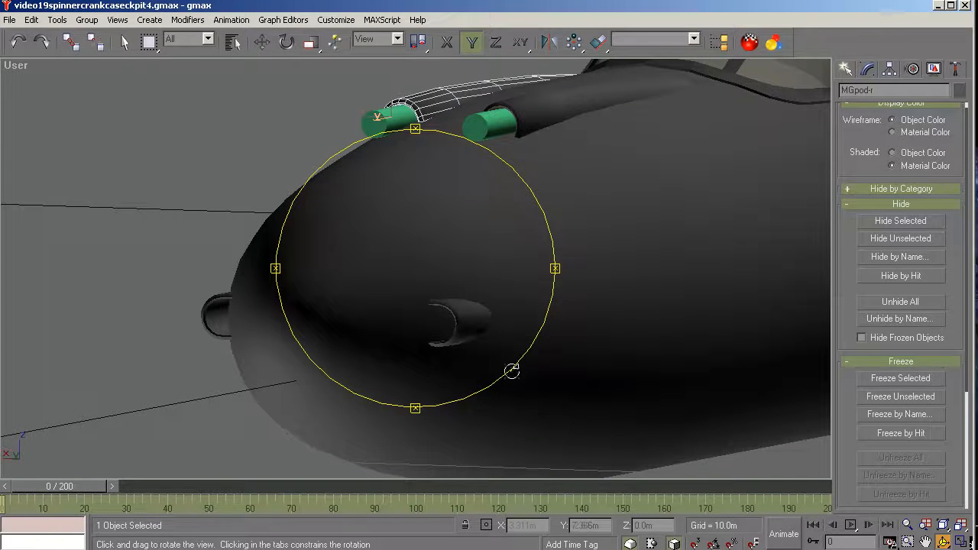
- Examine up close how the green cylinders sit inside the open ends of the two upper-nose pods
key(w)
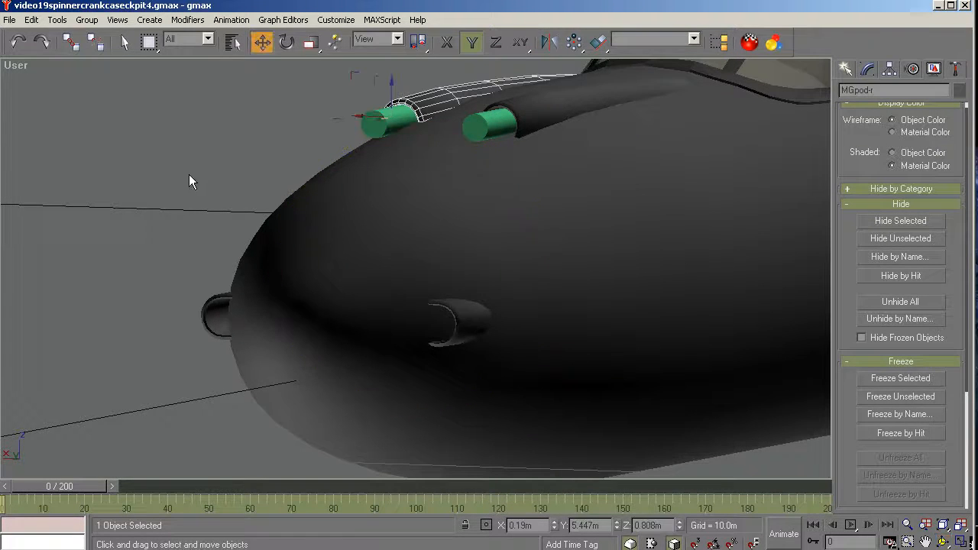
scroll(524, 92, up, 5)
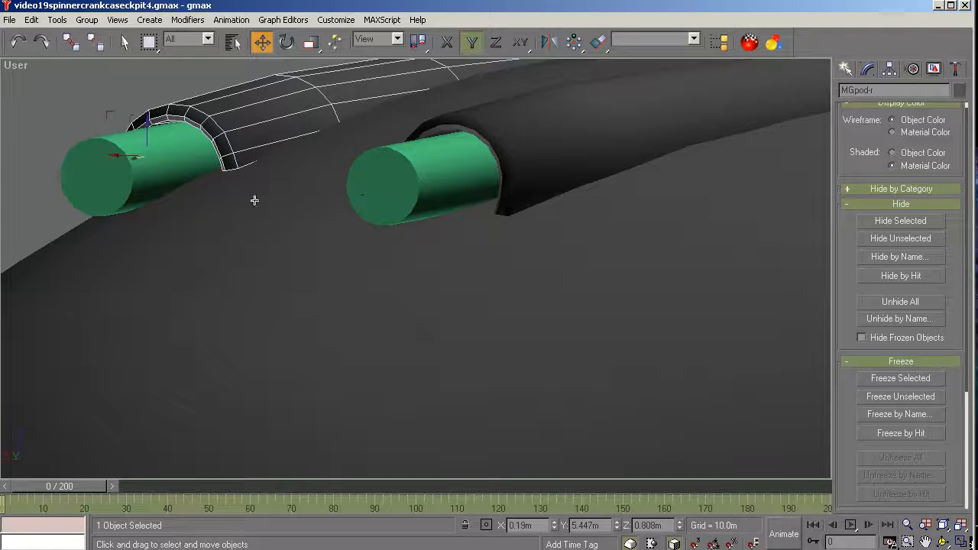
key(ctrl+r)
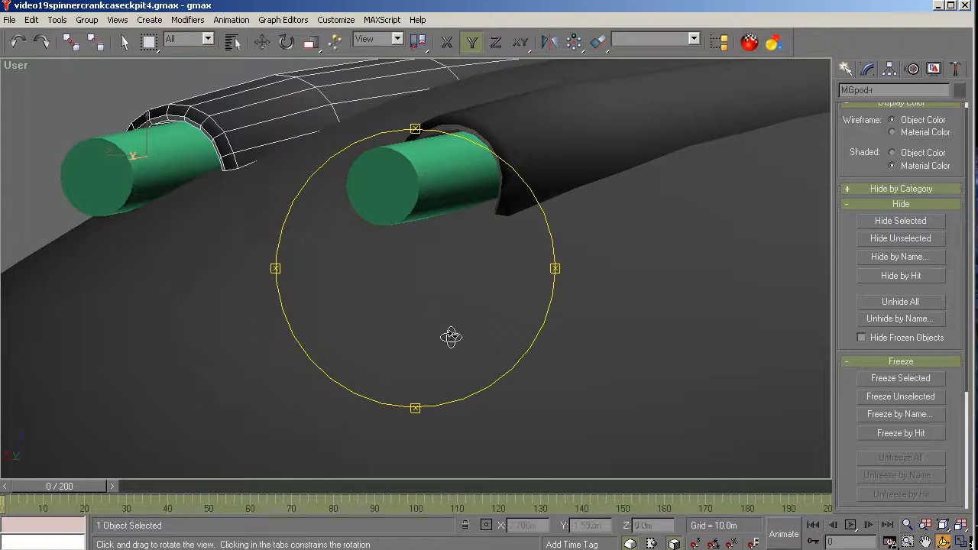
drag(450, 334, 432, 276)
scroll(432, 276, down, 5)
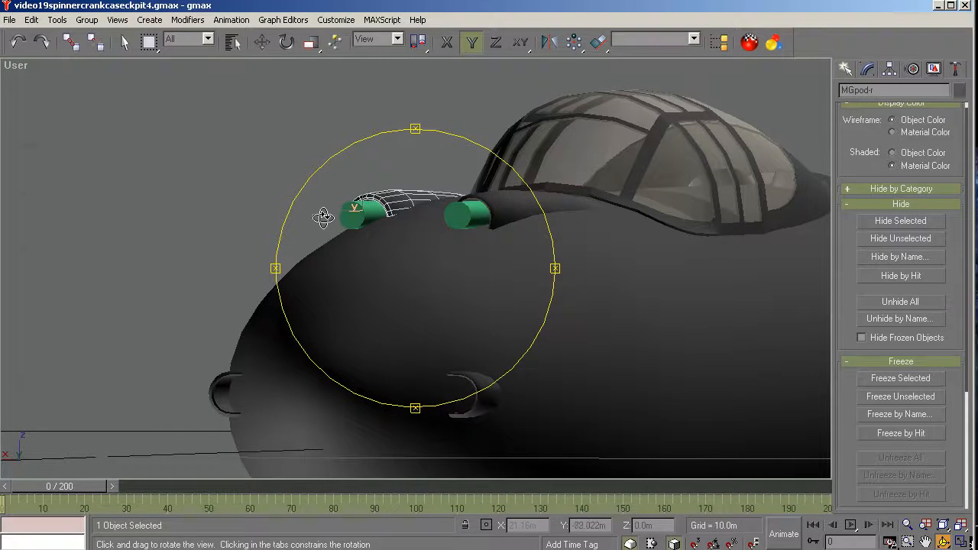
- Inspect the whole fuselage in the User view, from the underside round to the side
mouse_move(389, 225)
mouse_down()
mouse_move(398, 229)
mouse_move(366, 240)
mouse_move(339, 234)
mouse_move(294, 201)
mouse_move(389, 271)
mouse_move(379, 257)
mouse_move(394, 287)
mouse_move(401, 220)
mouse_up()
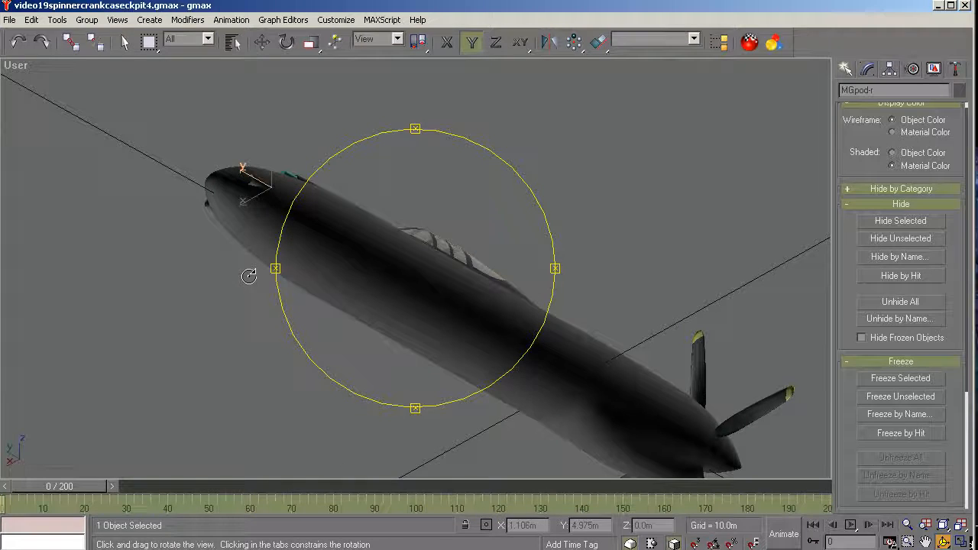
drag(249, 273, 305, 338)
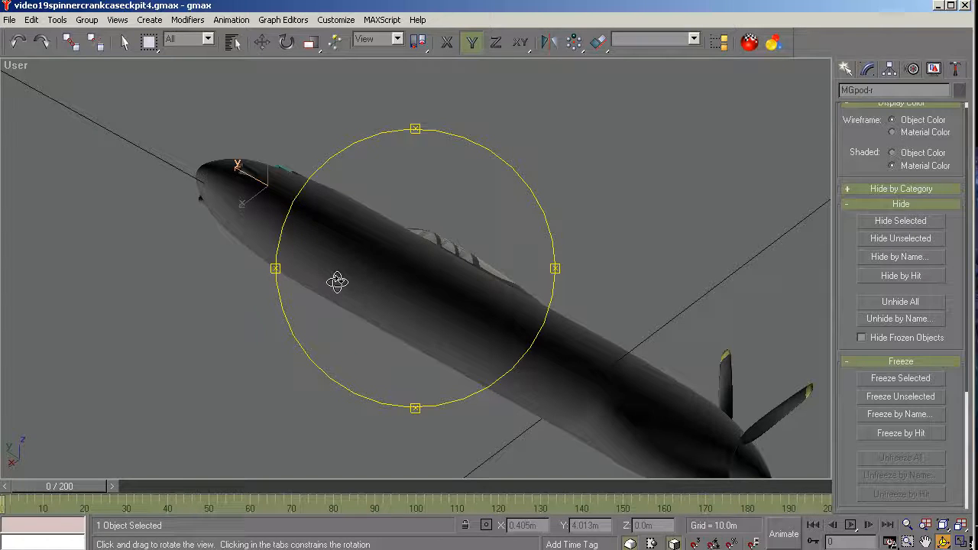
drag(394, 337, 467, 360)
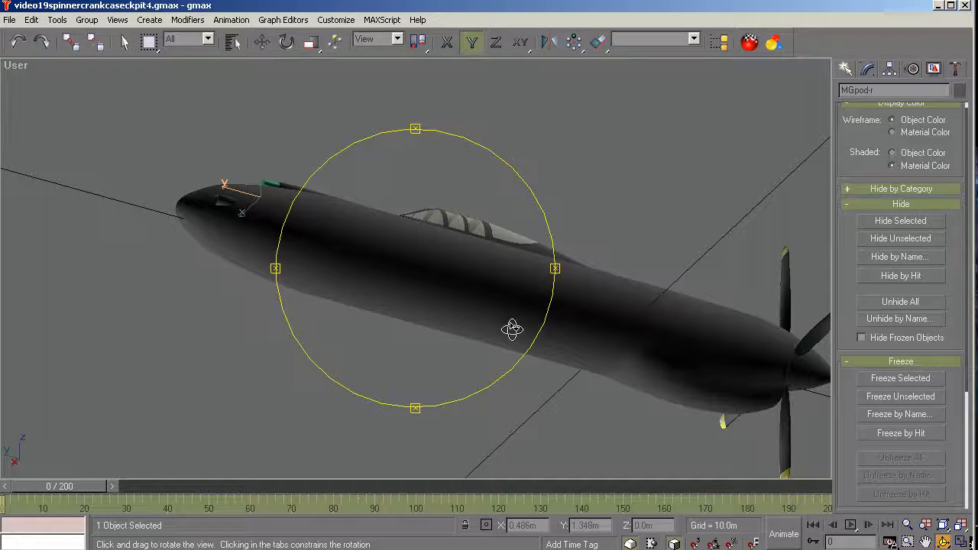
drag(474, 314, 473, 321)
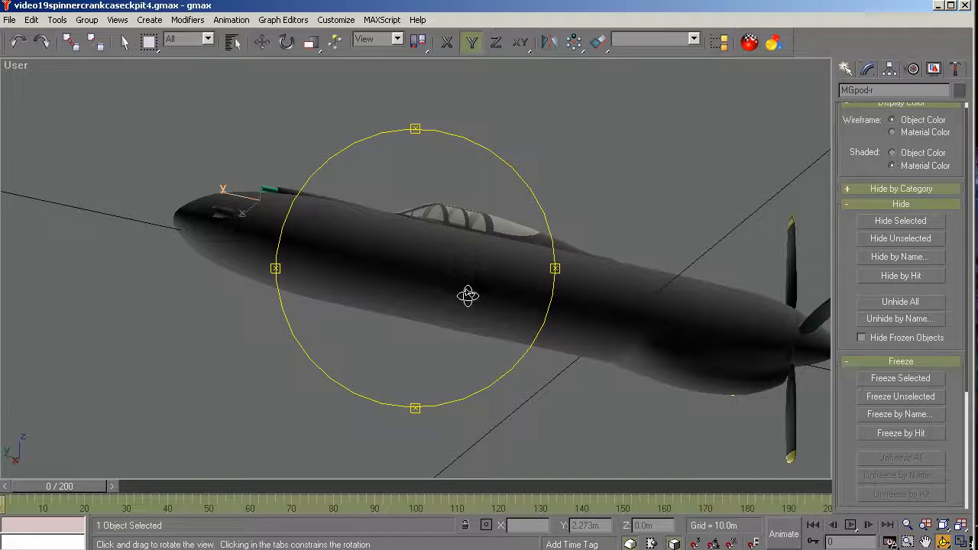
drag(444, 330, 395, 253)
- Switch the viewport to Perspective and review the complete aircraft from the propeller end and the nose, finishing with the Move tool active
key(p)
drag(408, 292, 430, 300)
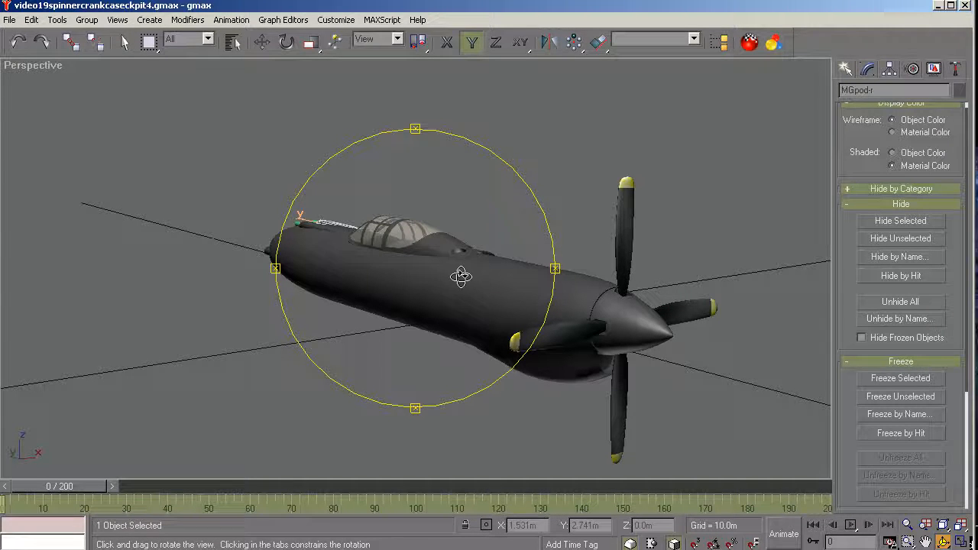
drag(447, 281, 480, 298)
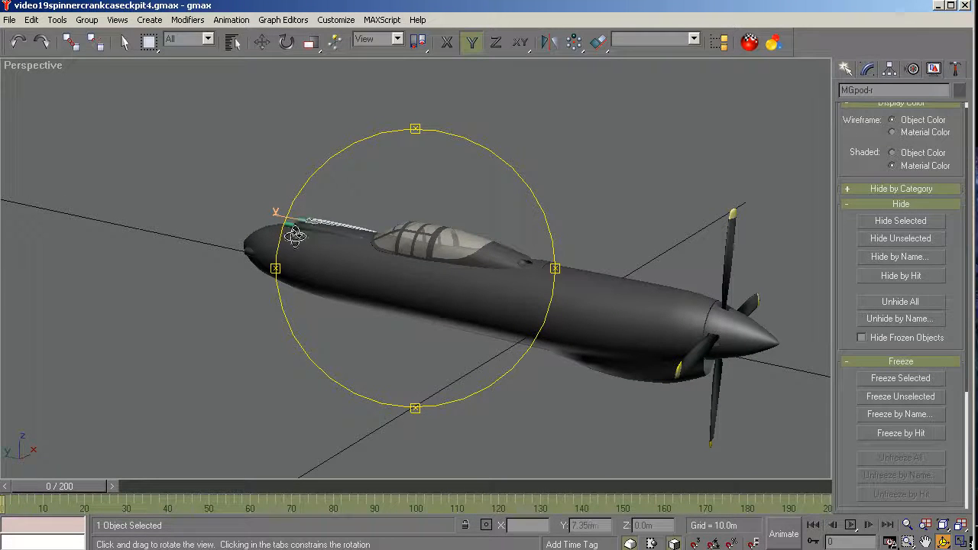
drag(437, 288, 207, 282)
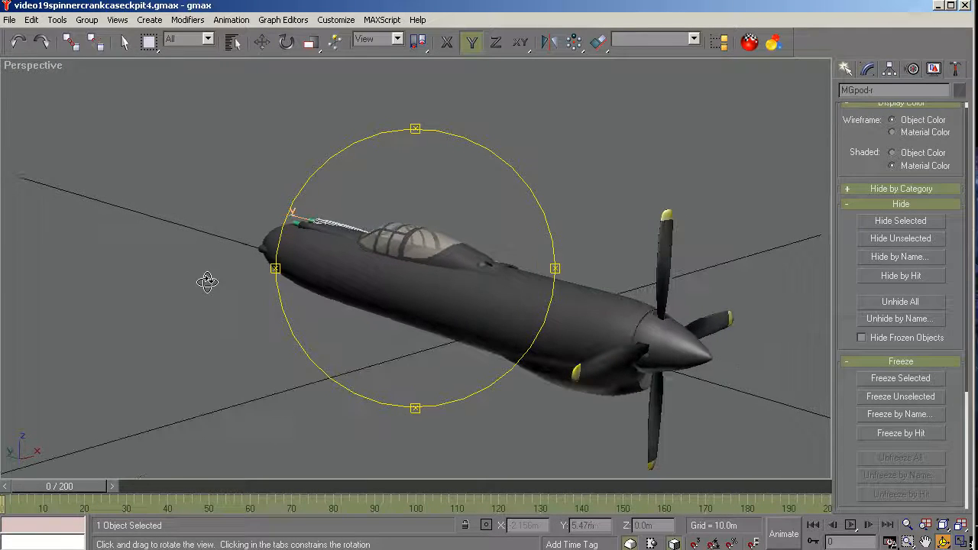
drag(389, 313, 405, 321)
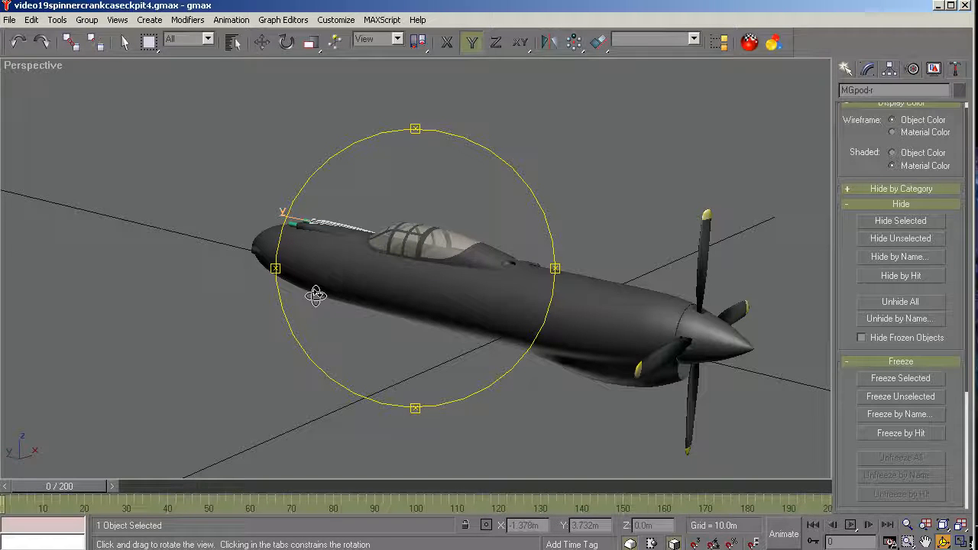
drag(323, 305, 459, 304)
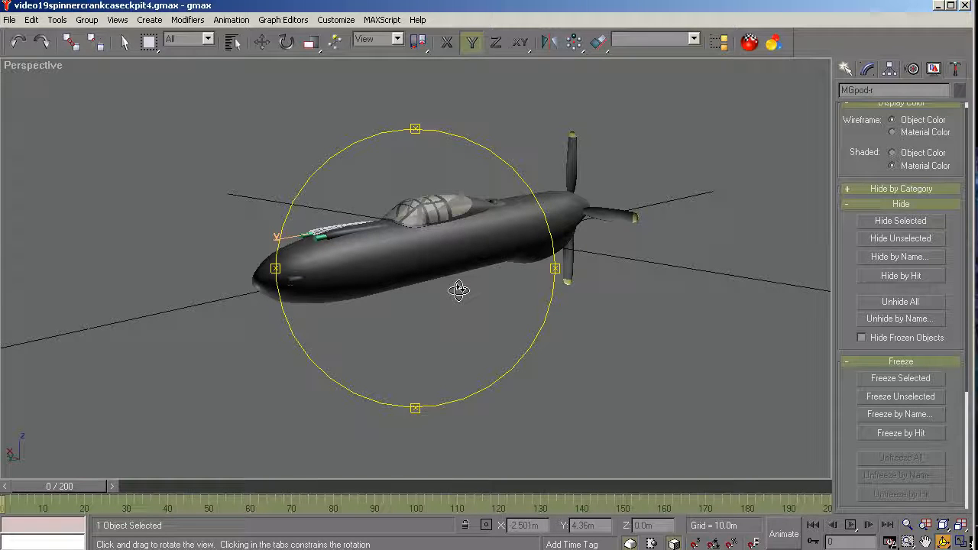
key(w)
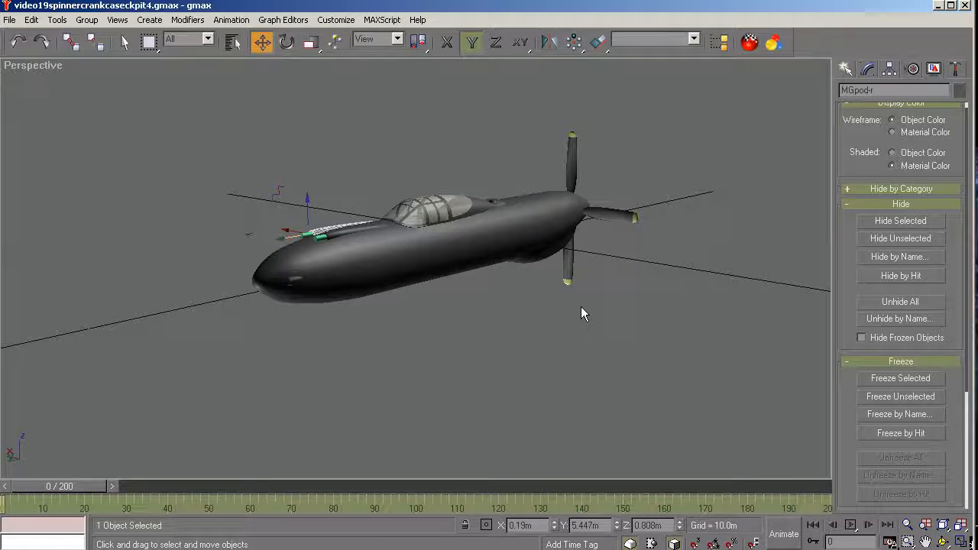